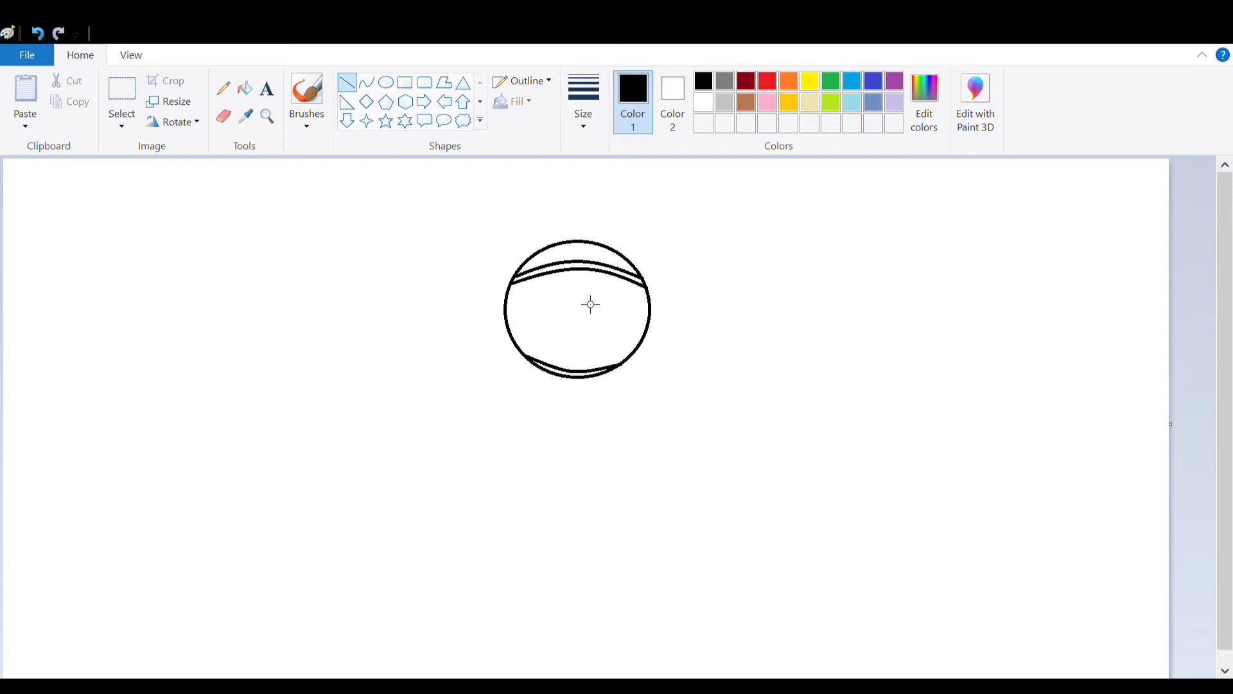
Draw curved inner visor edges along the helmet's right side and bottom with the Curve tool, leaving a thin rim.
left_click(366, 82)
mouse_move(638, 286)
left_mouse_down()
mouse_move(590, 370)
mouse_move(637, 355)
left_mouse_up()
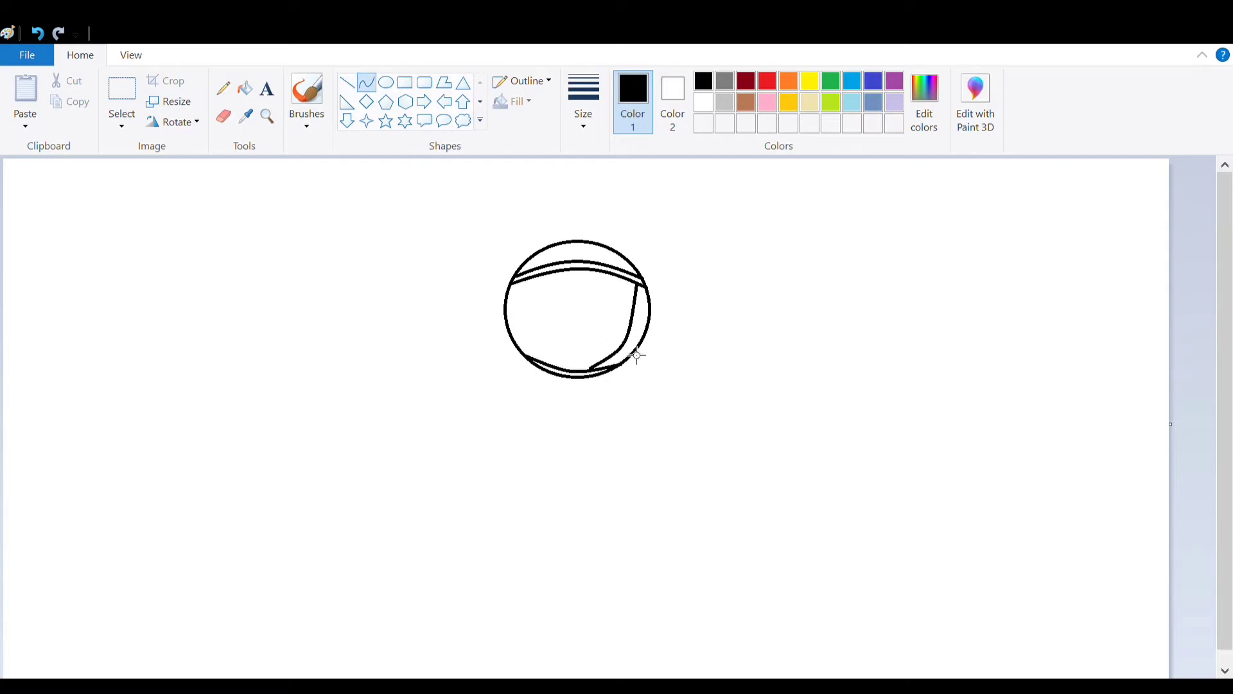
key("ctrl+z")
mouse_move(639, 286)
left_mouse_down()
mouse_move(636, 349)
mouse_move(611, 366)
mouse_move(629, 316)
mouse_move(661, 363)
mouse_move(639, 341)
left_mouse_up()
mouse_move(540, 360)
left_mouse_down()
mouse_move(623, 354)
mouse_move(587, 369)
left_mouse_up()
left_click(223, 116)
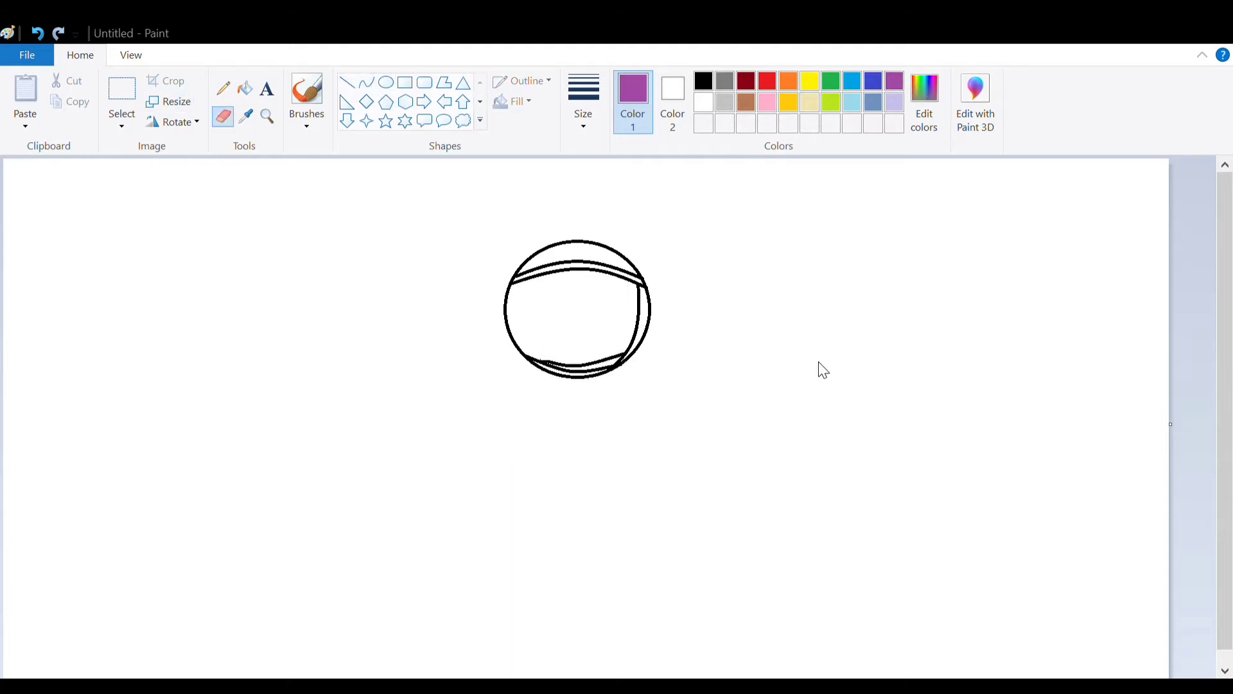
Fill the visor dark purple and its side and lower rim strips black, touching up the gaps with the brush.
left_click(551, 311)
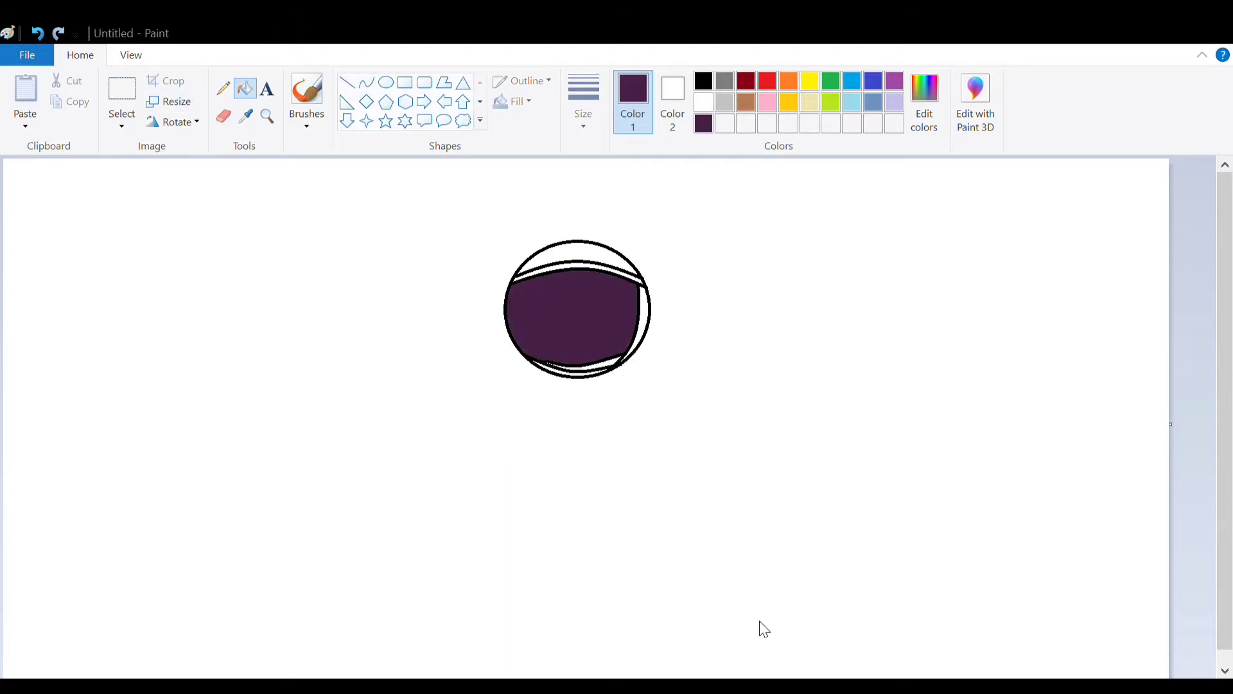
left_click(649, 322)
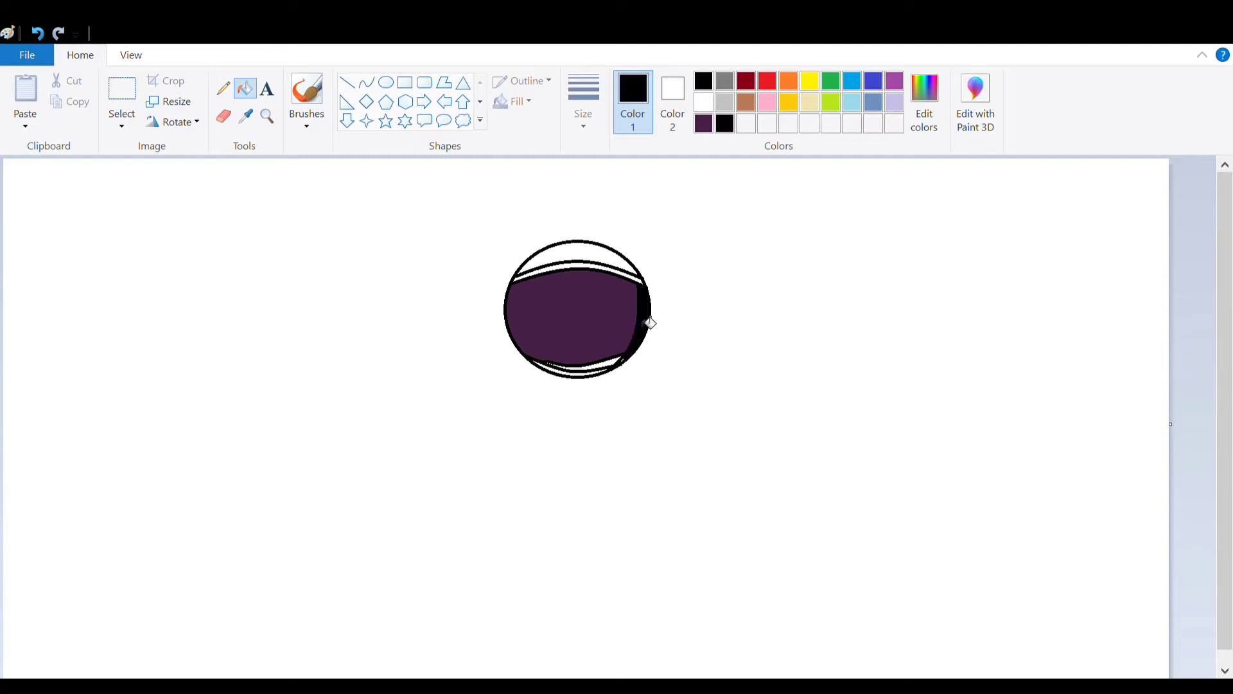
left_click(559, 366)
left_click(554, 371)
left_click(306, 97)
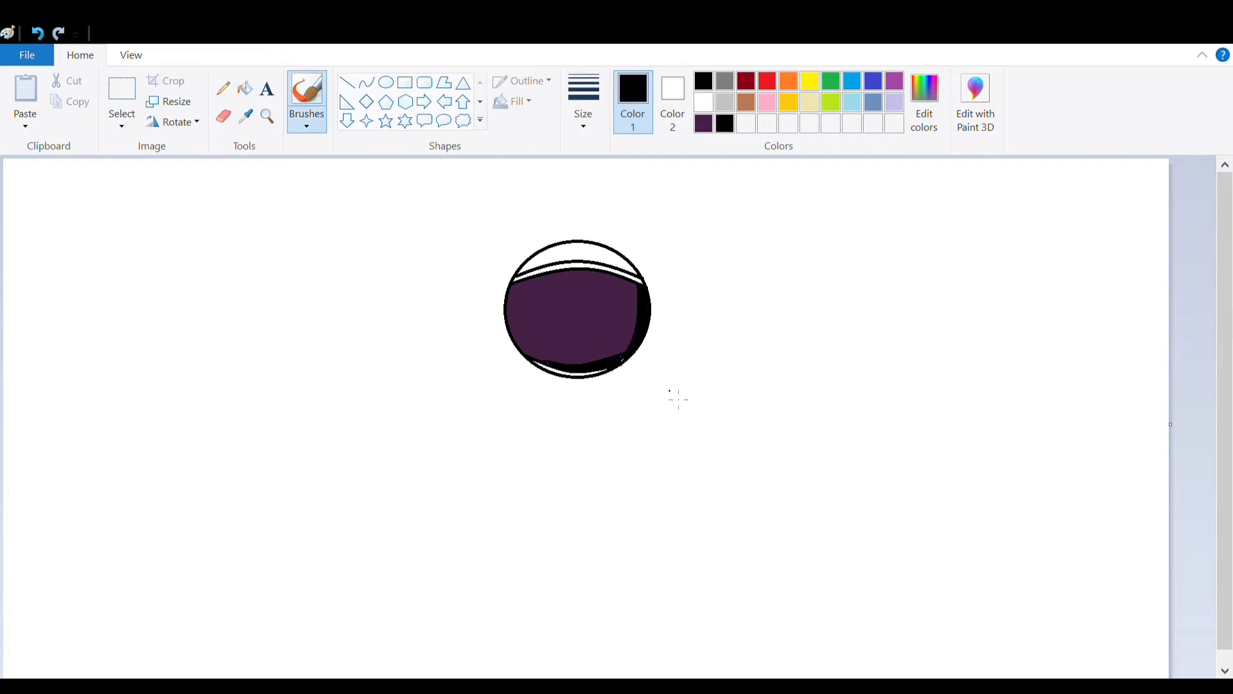
Draw a curved, pointed highlight in pale lavender in the visor's upper-left corner and fill it with the same colour.
left_click(367, 82)
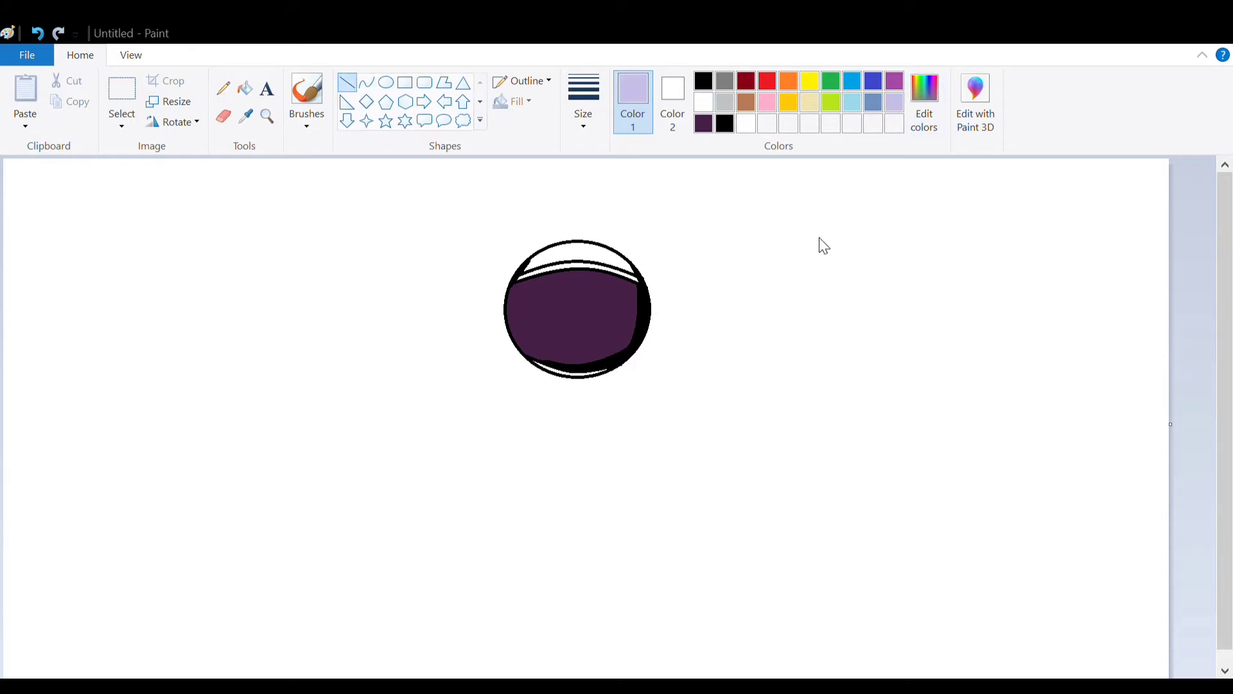
left_click_drag(529, 284, 571, 293)
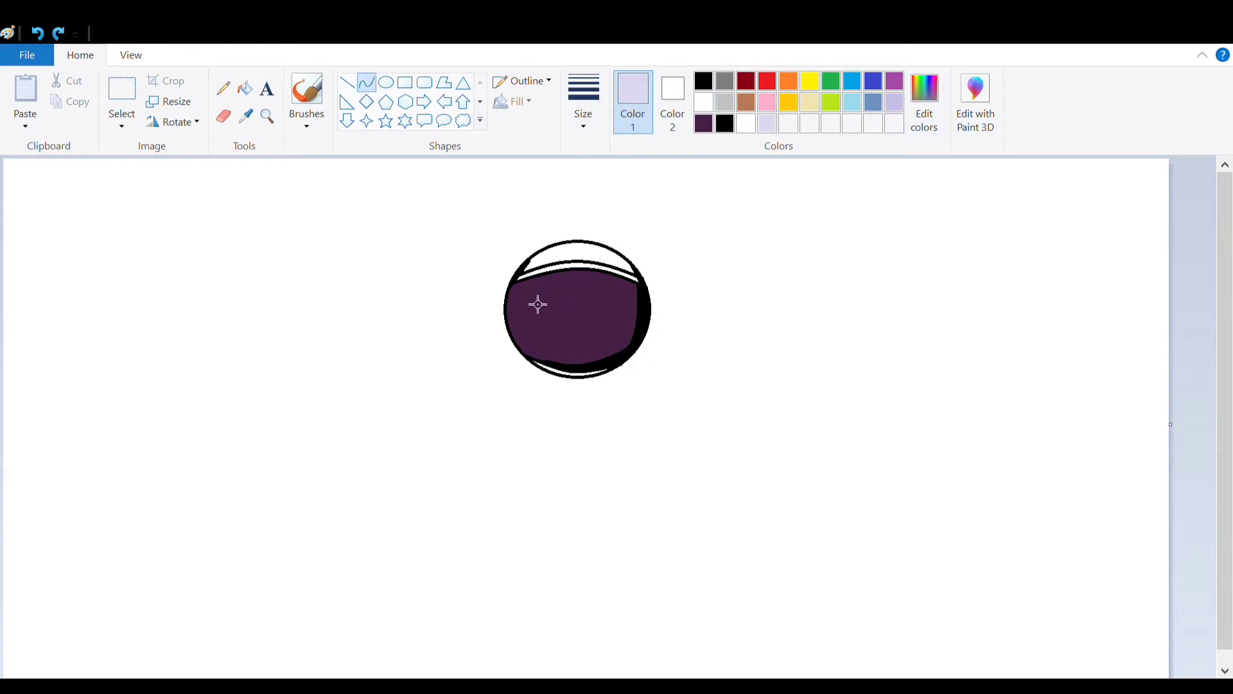
mouse_move(527, 294)
left_mouse_down()
mouse_move(572, 282)
mouse_move(552, 280)
mouse_move(544, 332)
mouse_move(531, 311)
mouse_move(514, 325)
mouse_move(542, 295)
mouse_move(537, 322)
mouse_move(582, 284)
mouse_move(630, 308)
left_mouse_up()
left_click(245, 88)
left_click(543, 297)
Add an oval reflection and a small round one below it near the visor's right edge, both filled pale lavender.
left_click(386, 82)
scroll(707, 386, "down", 1)
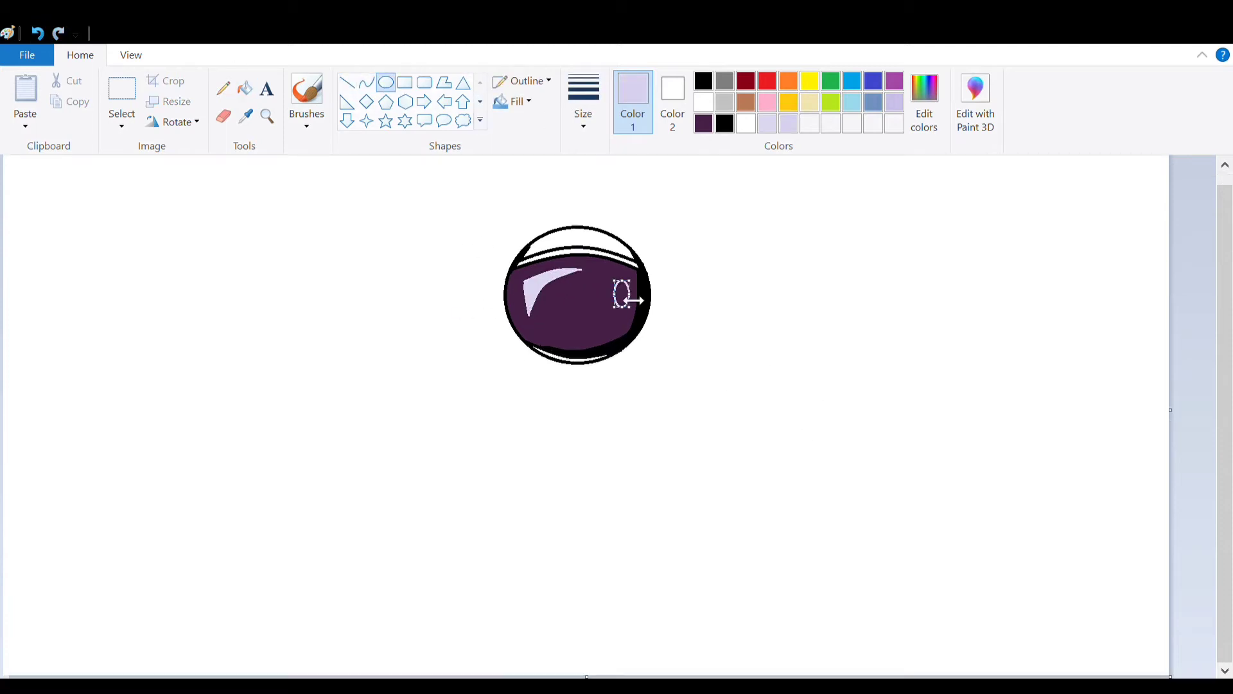
left_click(601, 316)
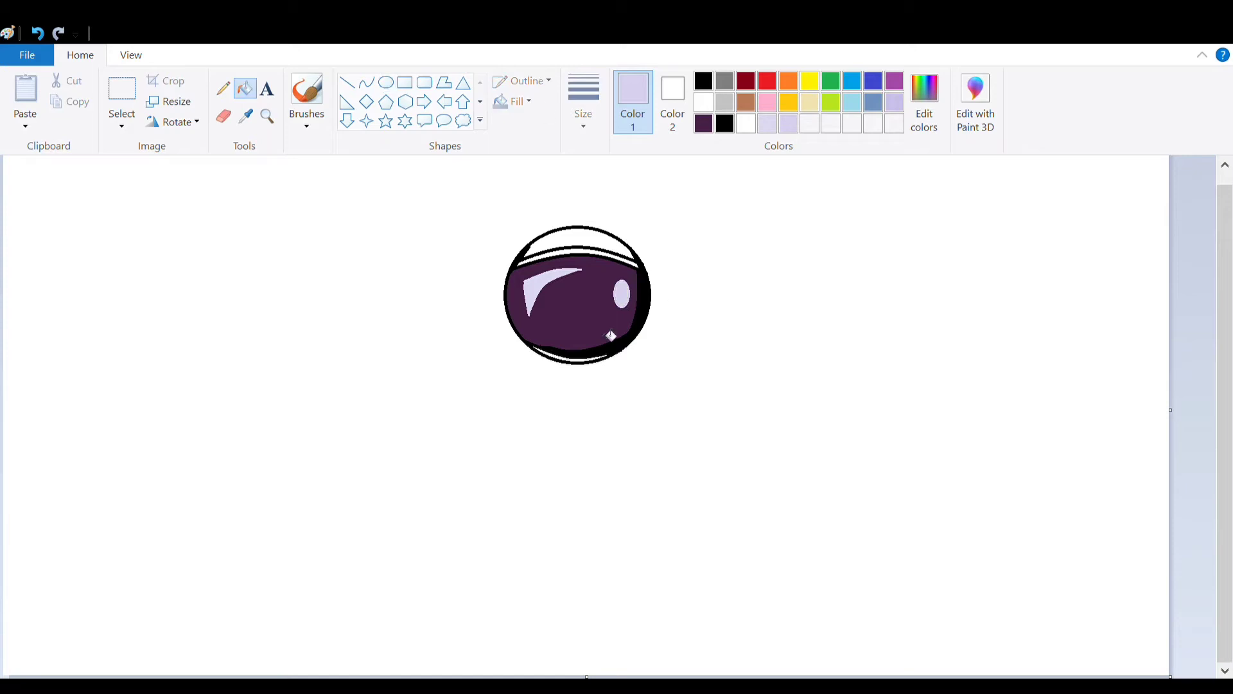
left_click_drag(615, 319, 604, 309)
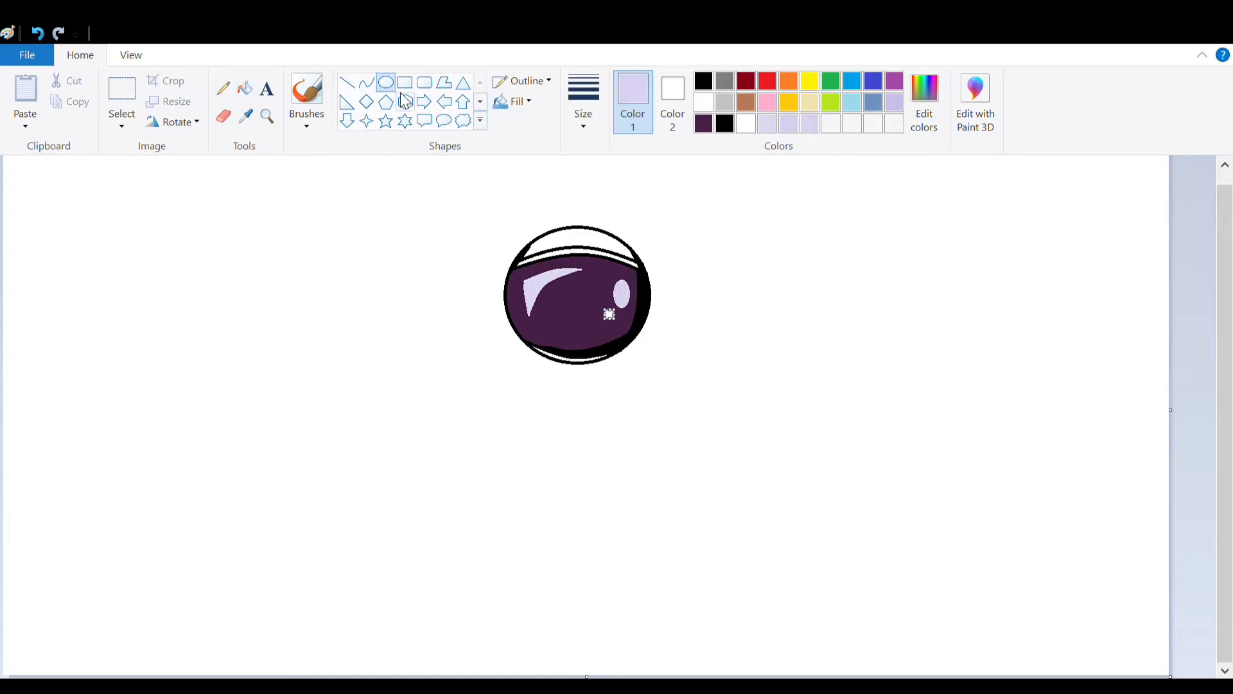
left_click(245, 88)
Draw the raised arm's upper edge in black, sloping from the helmet's lower left up to a rounded hand.
left_click(367, 82)
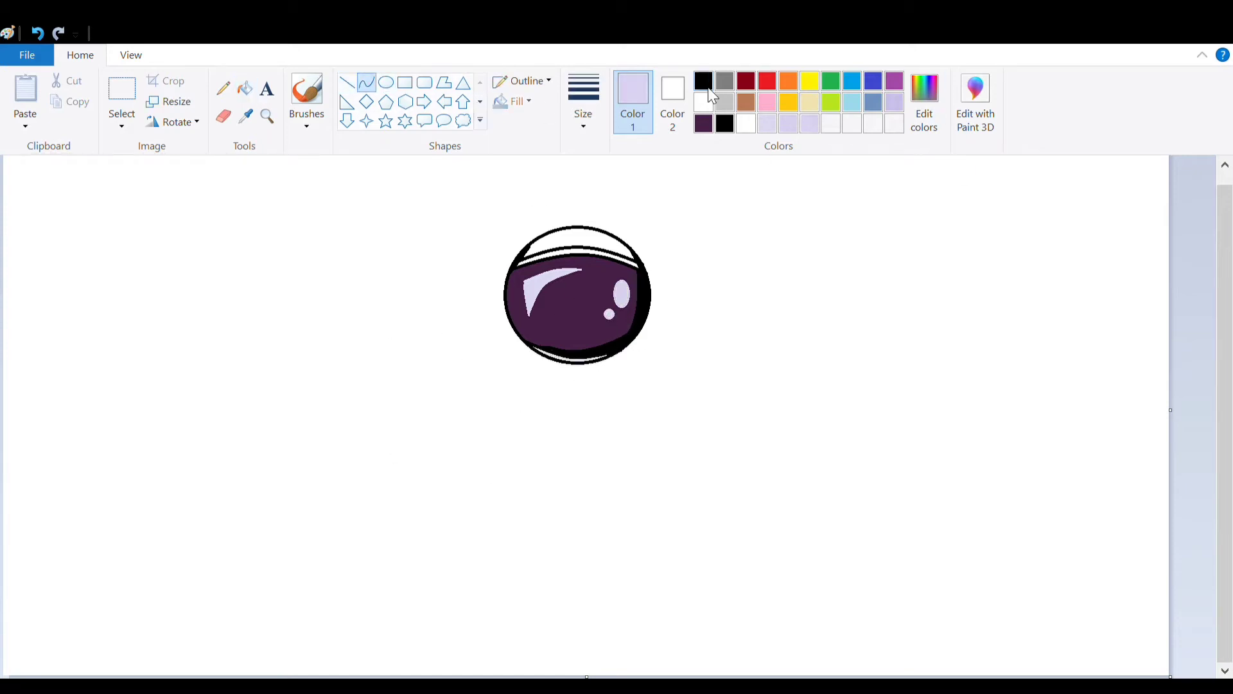
left_click(705, 81)
left_click_drag(424, 318, 543, 355)
mouse_move(426, 325)
left_mouse_down()
mouse_move(454, 283)
mouse_move(418, 353)
mouse_move(442, 255)
mouse_move(444, 280)
mouse_move(504, 325)
left_mouse_up()
key("ctrl+z")
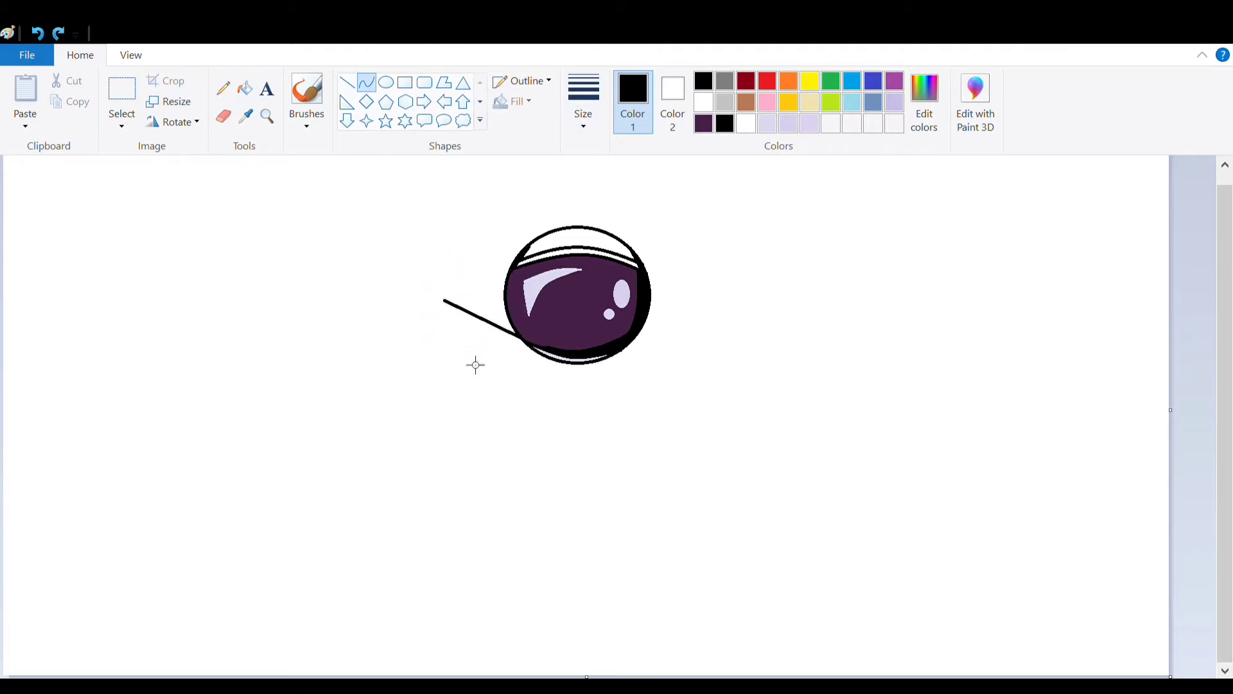
mouse_move(473, 363)
left_mouse_down()
mouse_move(450, 293)
mouse_move(529, 344)
mouse_move(442, 290)
mouse_move(430, 302)
mouse_move(451, 383)
left_mouse_up()
key("ctrl+z")
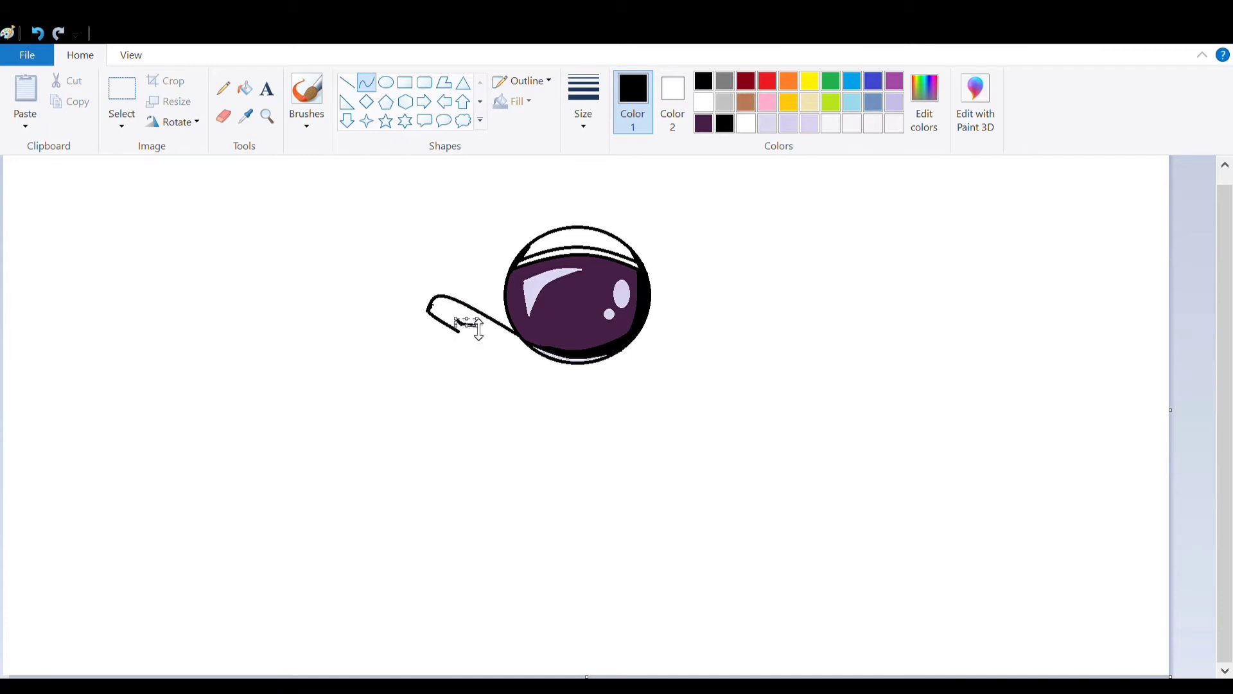
Draw small finger lines inside the raised hand and clean up its outline with the eraser.
left_click(308, 498)
left_click(347, 82)
mouse_move(456, 306)
left_mouse_down()
mouse_move(432, 316)
mouse_move(443, 328)
left_mouse_up()
left_click(231, 117)
left_click(367, 83)
left_click(223, 116)
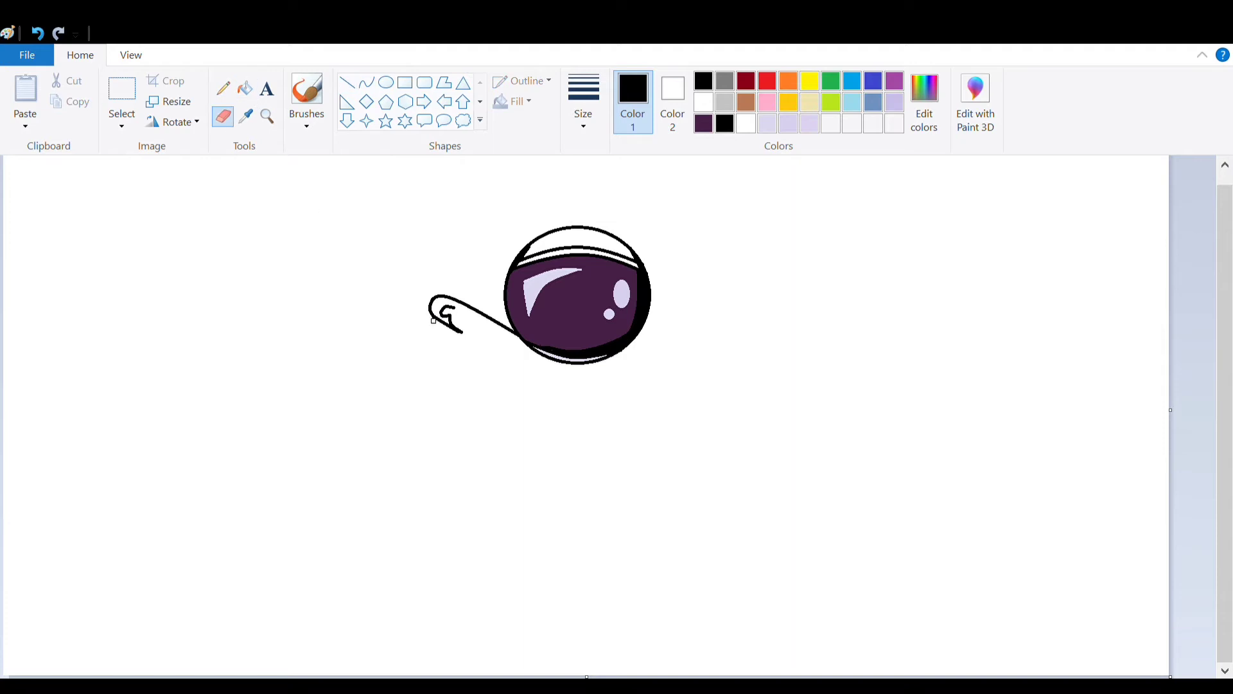
Draw the raised arm's lower edge, the side of the torso below it, and a short strap toward the chest.
left_click(346, 82)
mouse_move(460, 332)
left_mouse_down()
mouse_move(529, 383)
mouse_move(543, 432)
mouse_move(526, 408)
mouse_move(536, 411)
left_mouse_up()
left_click(367, 82)
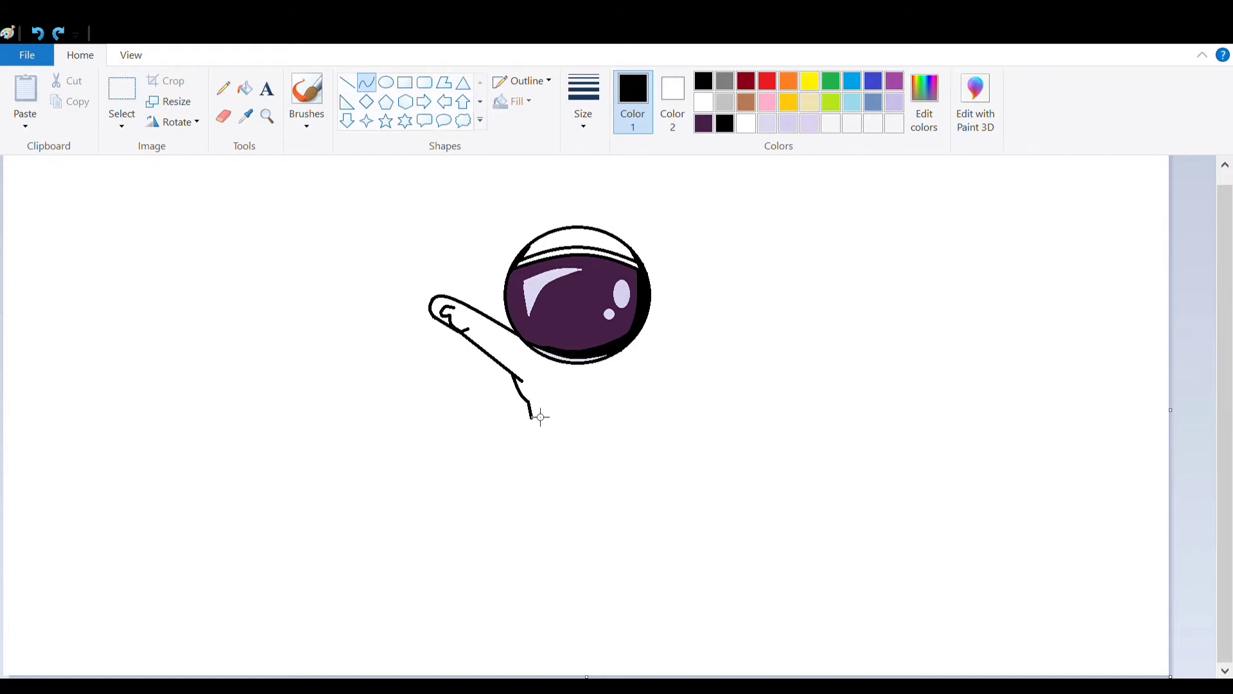
left_click(347, 82)
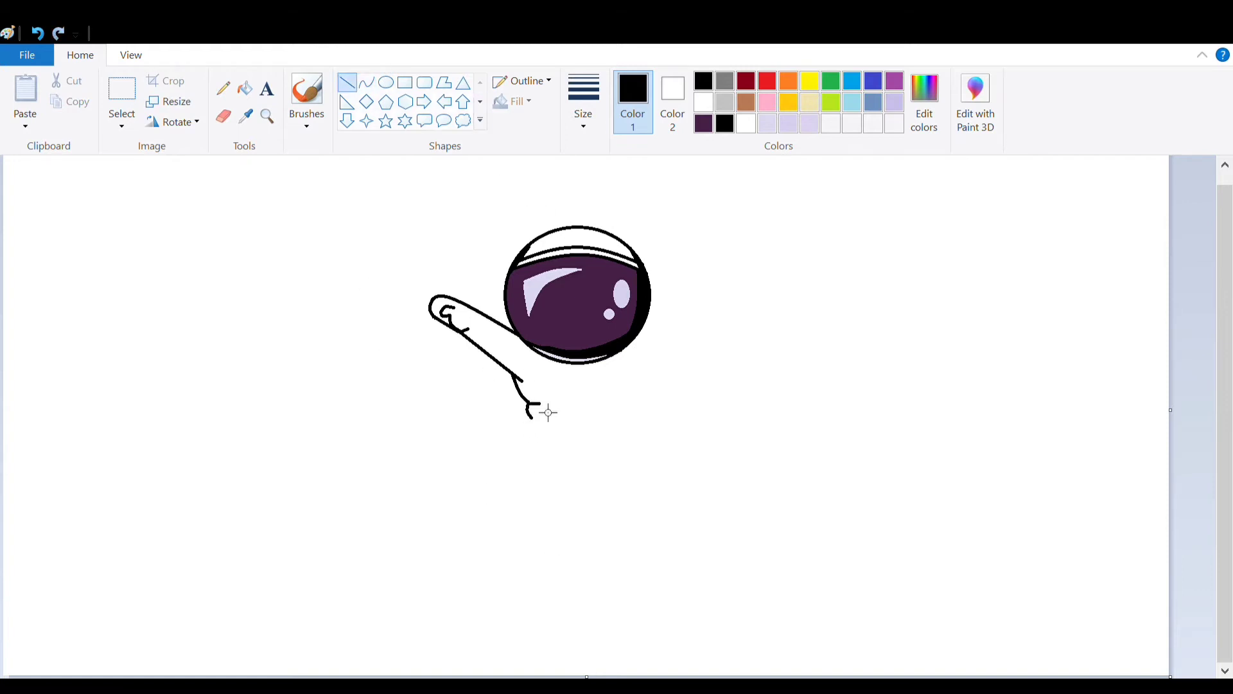
left_click_drag(531, 418, 544, 418)
left_click(367, 82)
left_click(386, 82)
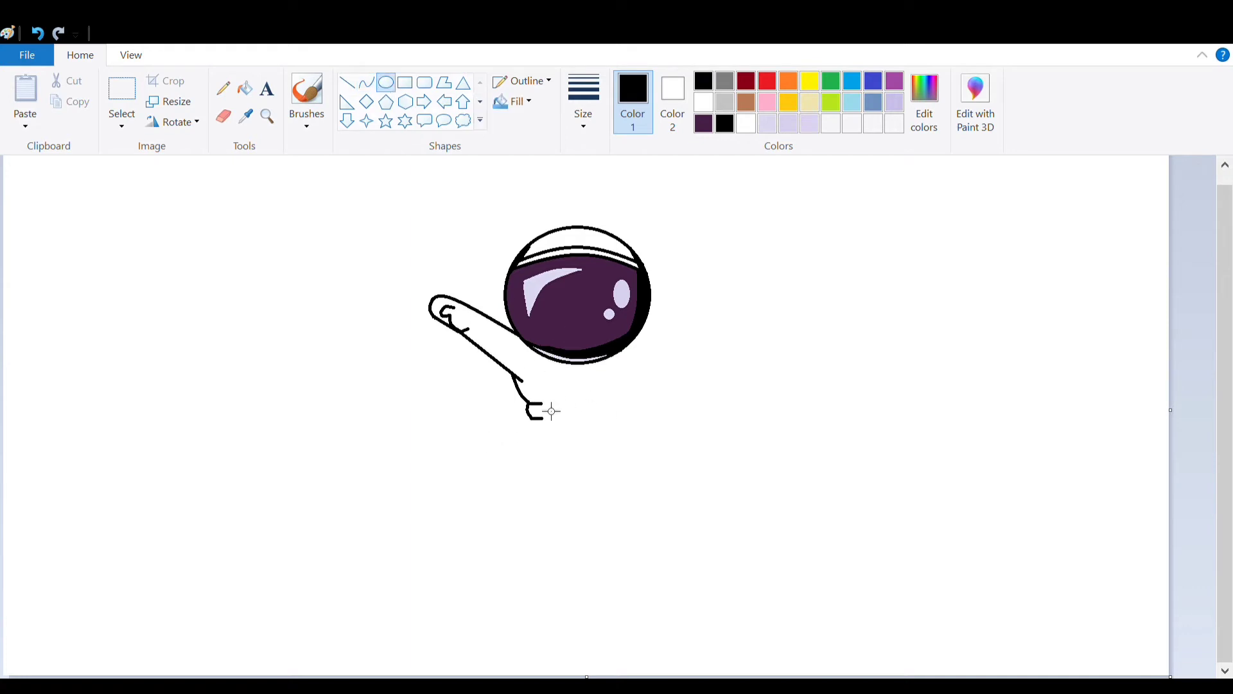
Outline a slightly tilted chest pack with rounded right corners next to the strap, below the helmet.
left_click(366, 82)
mouse_move(544, 399)
left_mouse_down()
mouse_move(545, 432)
mouse_move(545, 412)
mouse_move(570, 427)
mouse_move(615, 422)
left_mouse_up()
left_click(223, 116)
left_click(386, 82)
left_click(37, 33)
left_click(367, 82)
left_click_drag(545, 391, 629, 422)
left_click(346, 82)
left_click(386, 83)
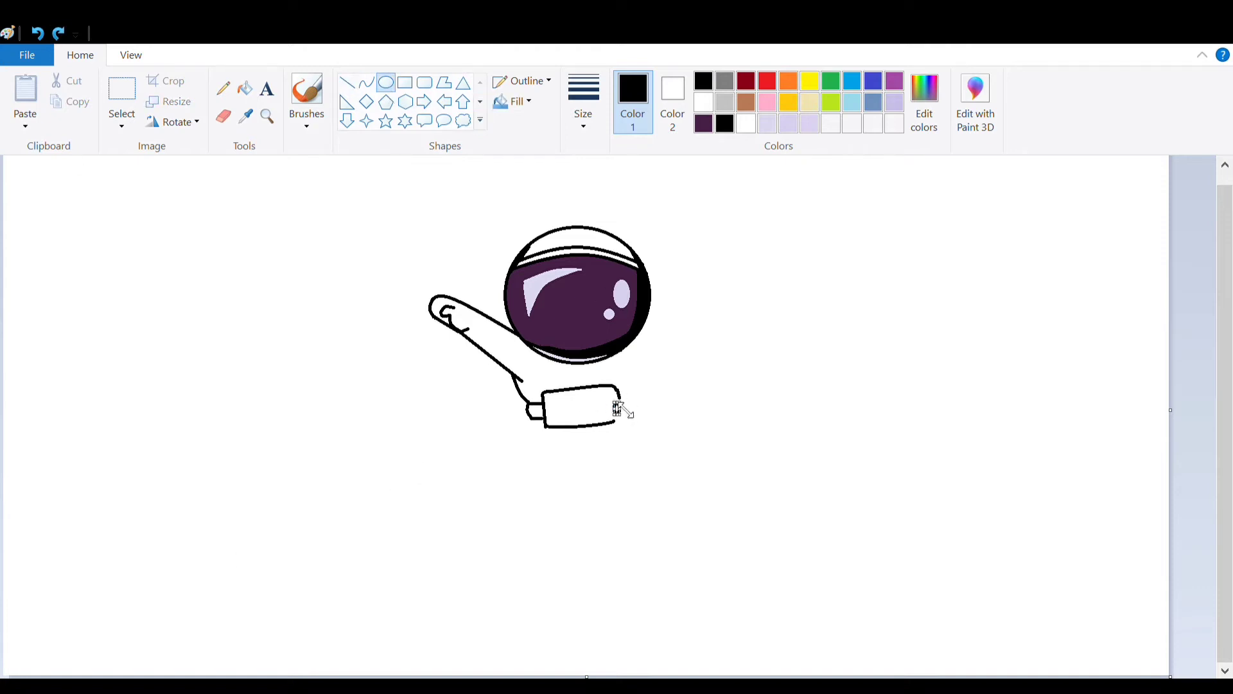
Close the chest pack's right end with a notched curve and add a short strap leading to the other arm.
key("ctrl+z")
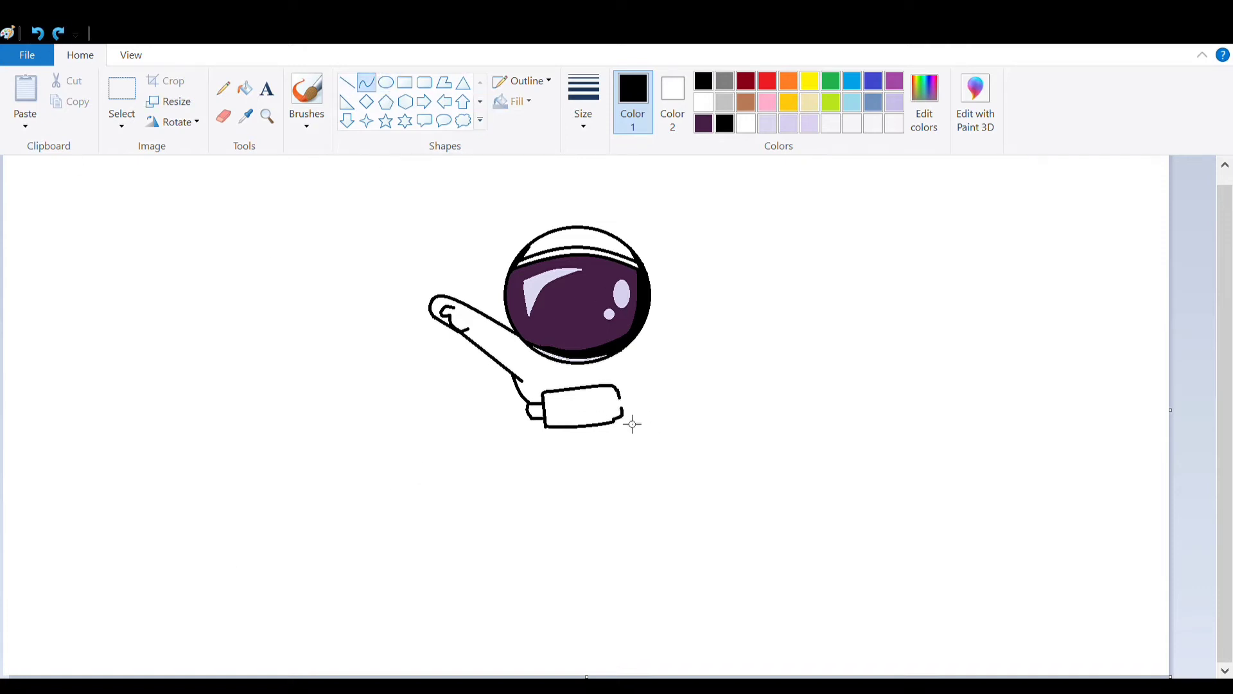
key("ctrl+z")
key("ctrl+y")
key("ctrl+y")
key("ctrl+z")
key("ctrl+z")
key("ctrl+z")
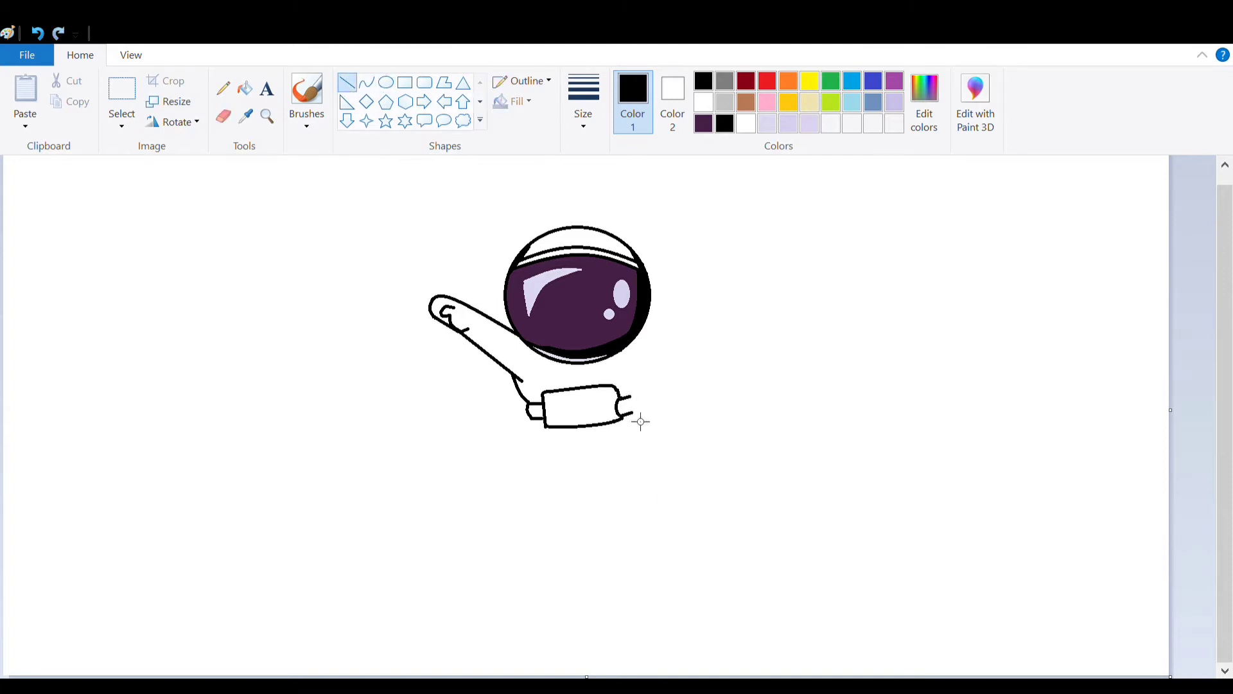
key("ctrl+z")
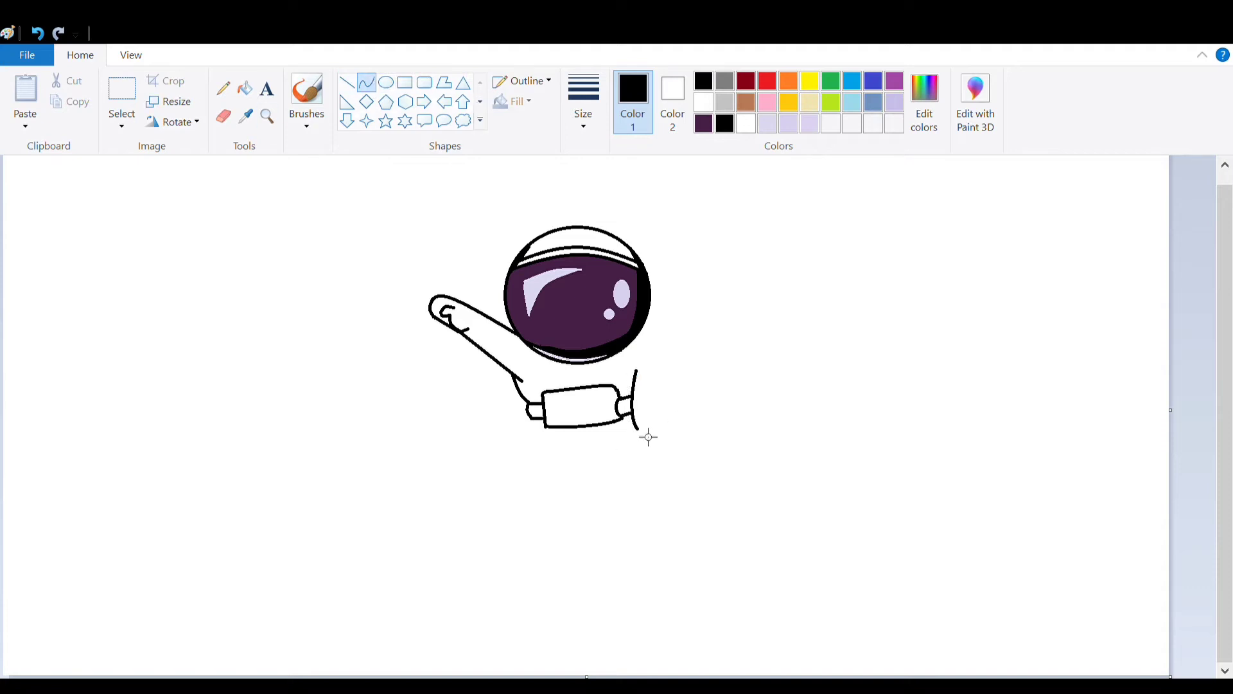
Draw the bent arm beside the chest pack with a rounded shoulder, a small fist and a curved cuff line.
mouse_move(637, 430)
left_mouse_down()
mouse_move(669, 441)
mouse_move(687, 428)
mouse_move(665, 430)
mouse_move(678, 361)
mouse_move(697, 394)
mouse_move(684, 384)
left_mouse_up()
left_click(222, 116)
left_click(366, 82)
mouse_move(638, 339)
left_mouse_down()
mouse_move(685, 386)
mouse_move(681, 365)
left_mouse_up()
left_click(245, 88)
left_click(367, 83)
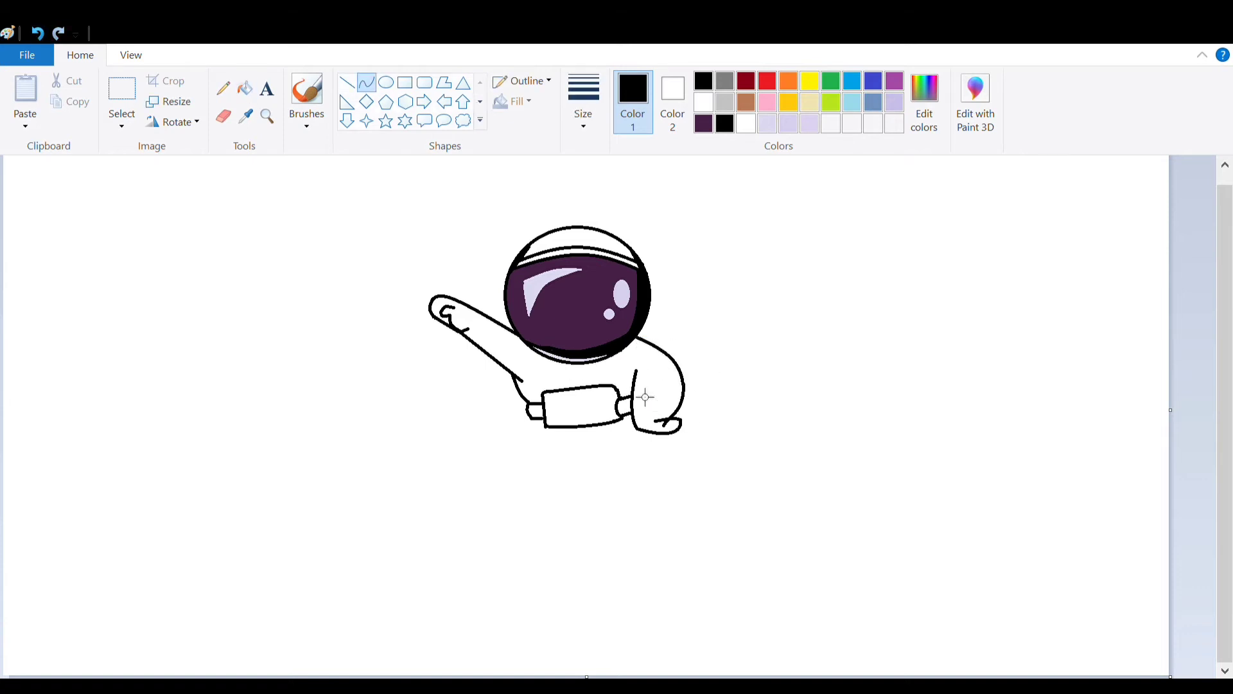
left_click(347, 82)
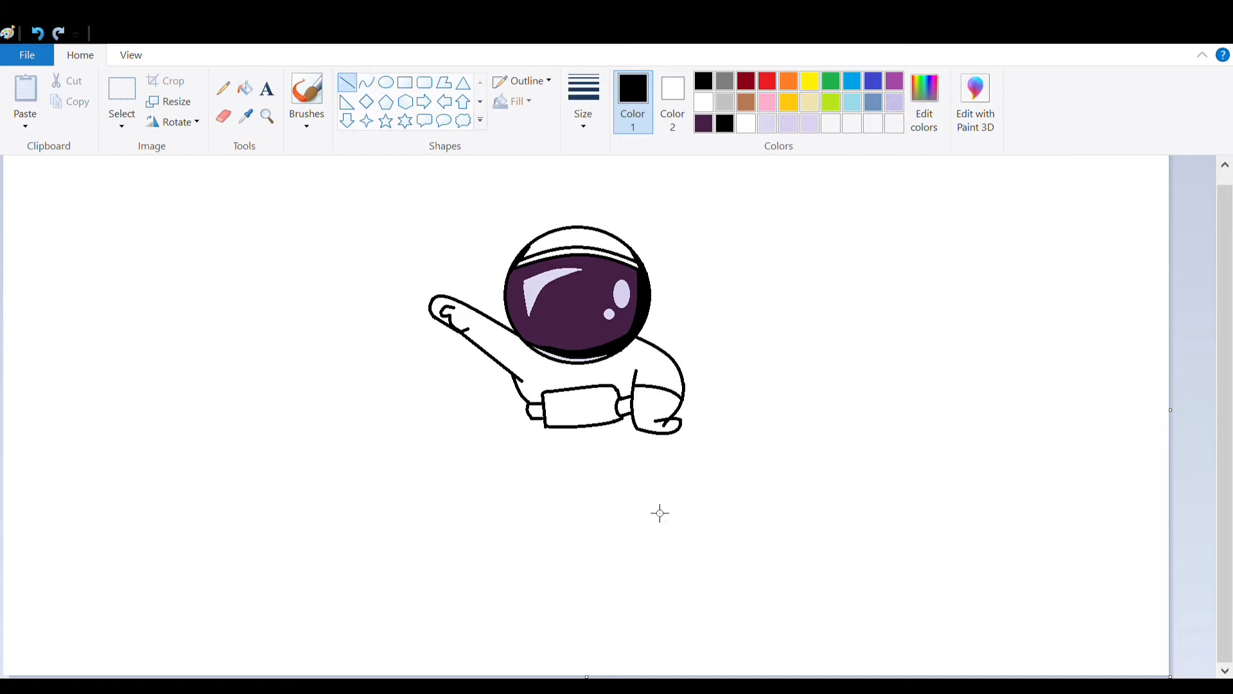
Draw the left leg's outer curve from below the chest pack down to a rounded knee.
mouse_move(533, 418)
left_mouse_down()
mouse_move(557, 484)
mouse_move(607, 491)
mouse_move(587, 498)
mouse_move(607, 507)
left_mouse_up()
key("ctrl+z")
left_click(366, 82)
mouse_move(607, 508)
left_mouse_down()
mouse_move(562, 495)
mouse_move(578, 503)
mouse_move(562, 531)
mouse_move(579, 517)
left_mouse_up()
left_click(347, 82)
key("ctrl+z")
left_click(366, 82)
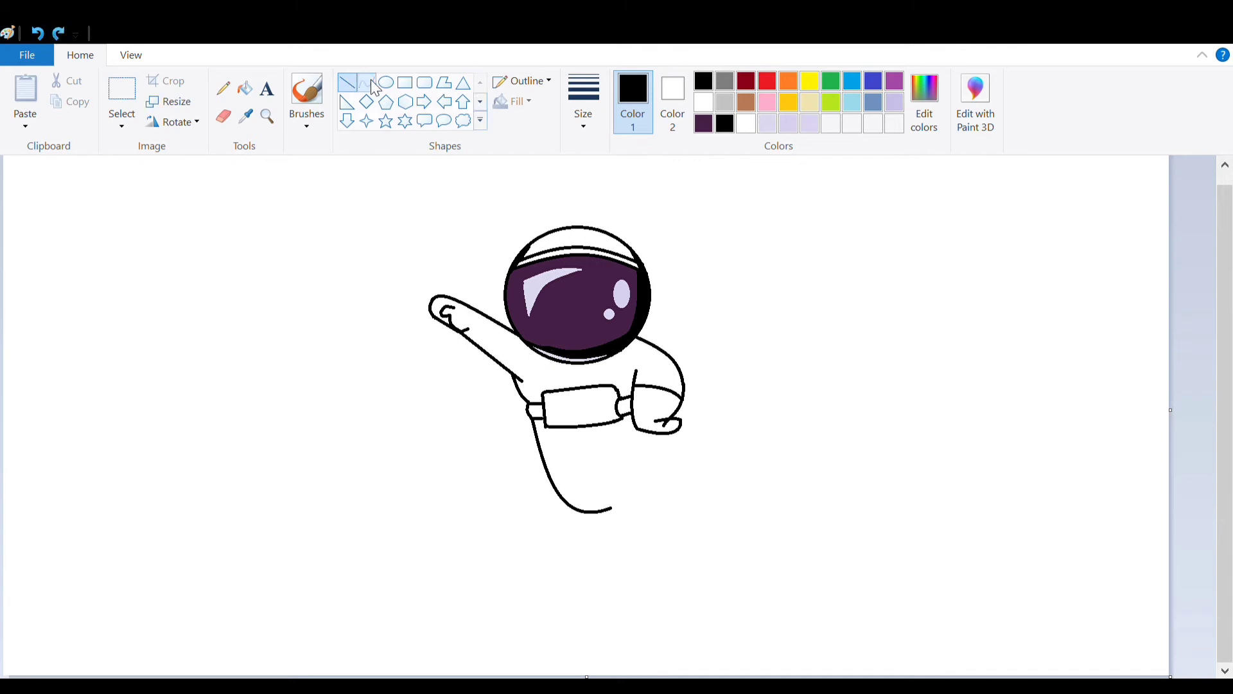
Draw the crotch fold, the curve between the legs, and the right leg's outer edge down to the foot.
mouse_move(573, 456)
left_mouse_down()
mouse_move(619, 448)
mouse_move(619, 471)
mouse_move(672, 503)
mouse_move(631, 498)
mouse_move(669, 514)
mouse_move(645, 532)
left_mouse_up()
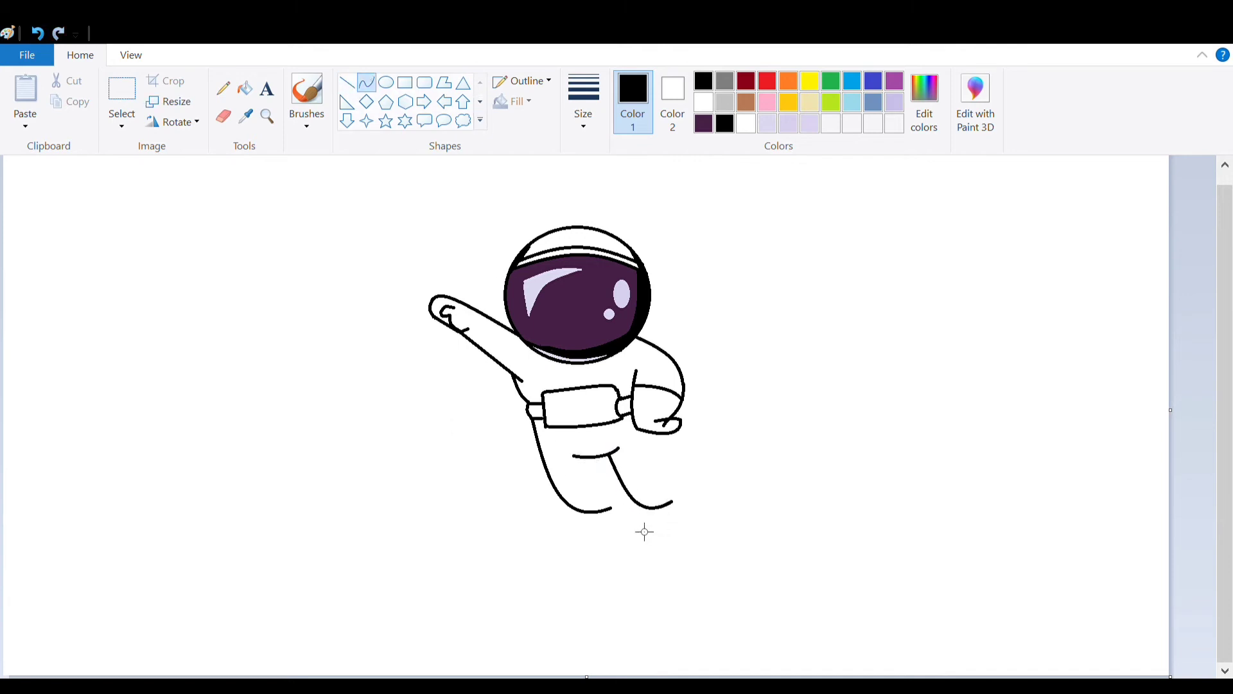
mouse_move(656, 435)
left_mouse_down()
mouse_move(711, 495)
mouse_move(680, 474)
left_mouse_up()
left_click_drag(711, 534, 706, 534)
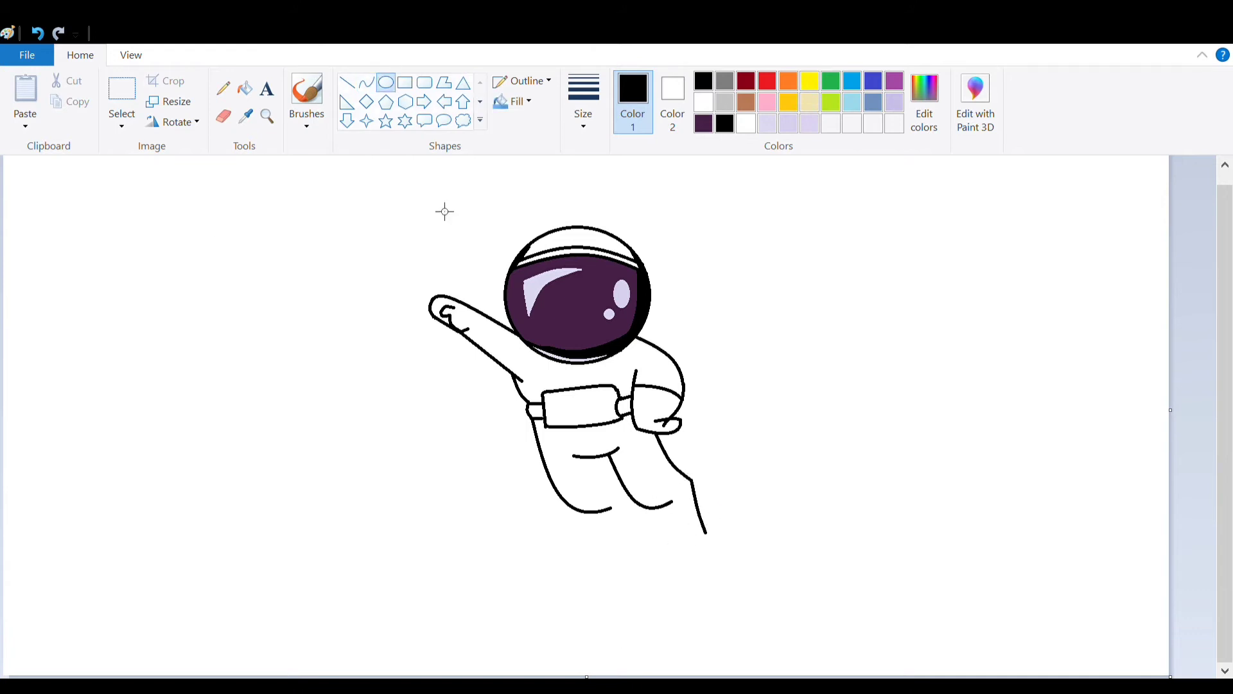
Complete both lower legs with inner edges and curved ends below the knees.
left_click(679, 546)
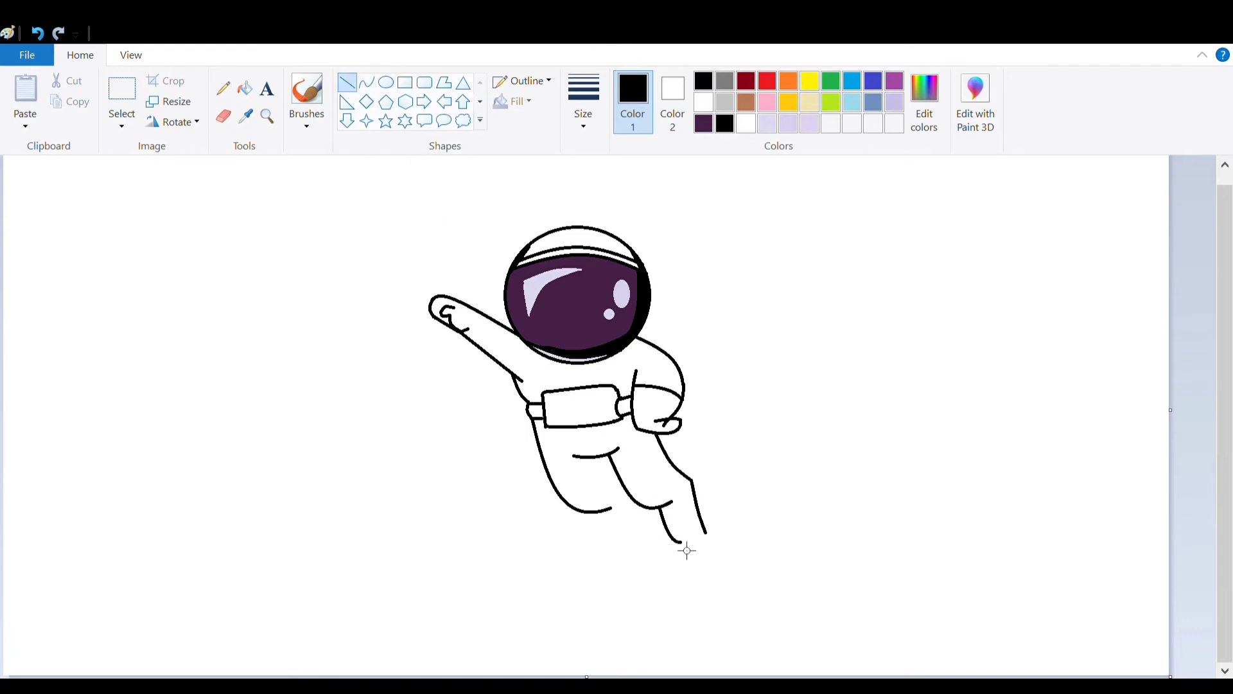
left_click_drag(676, 543, 707, 534)
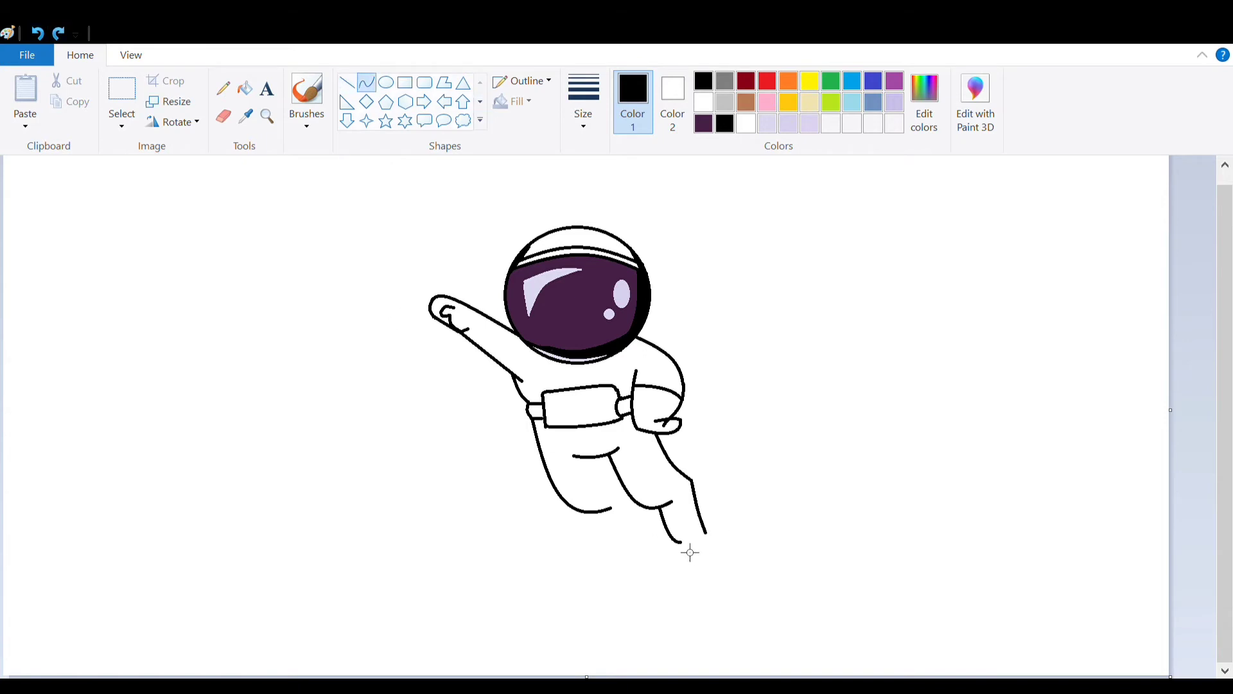
key("ctrl+z")
mouse_move(627, 556)
left_mouse_down()
mouse_move(621, 547)
mouse_move(578, 611)
mouse_move(630, 557)
left_mouse_up()
Add a stepped dividing line, an end line and a small round dial to the chest pack.
left_click(347, 83)
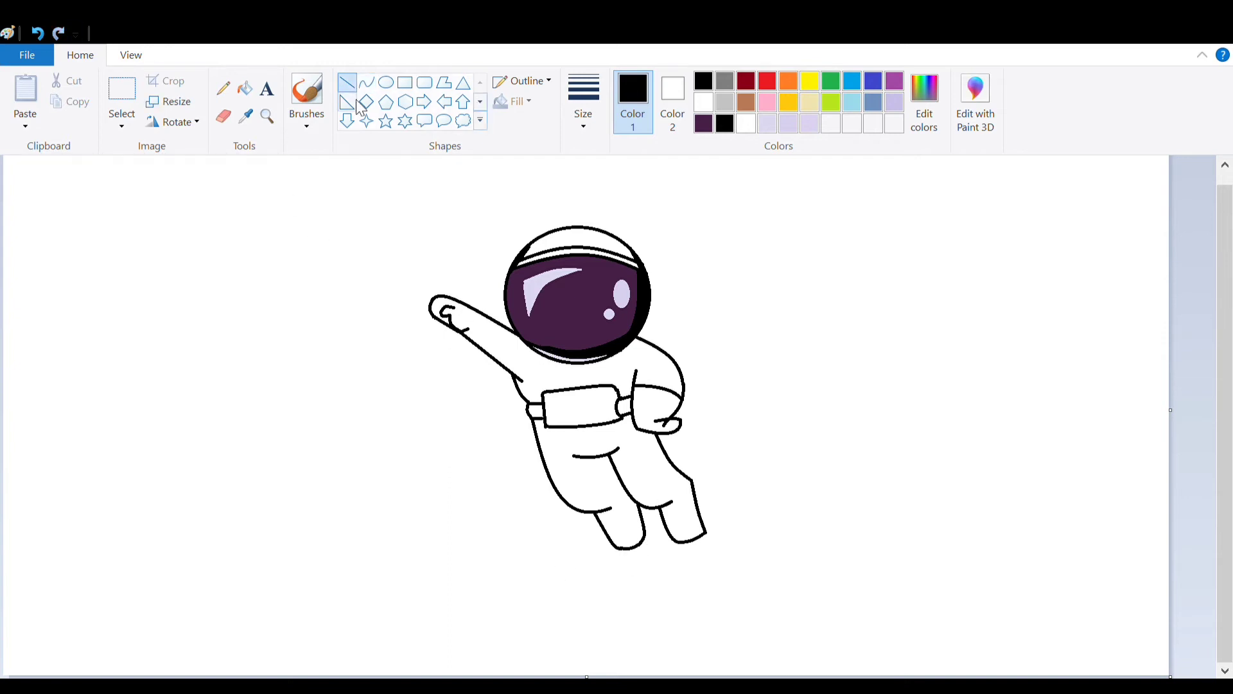
left_click_drag(566, 393, 567, 406)
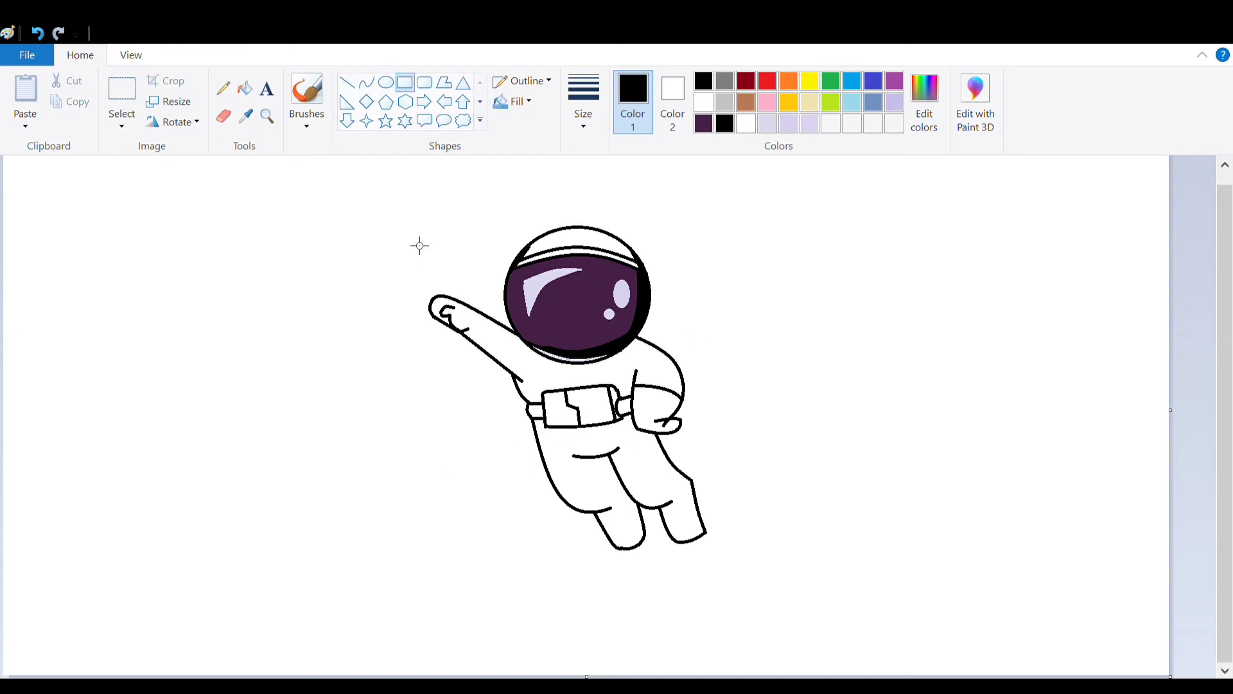
left_click(386, 83)
left_click_drag(591, 398, 612, 411)
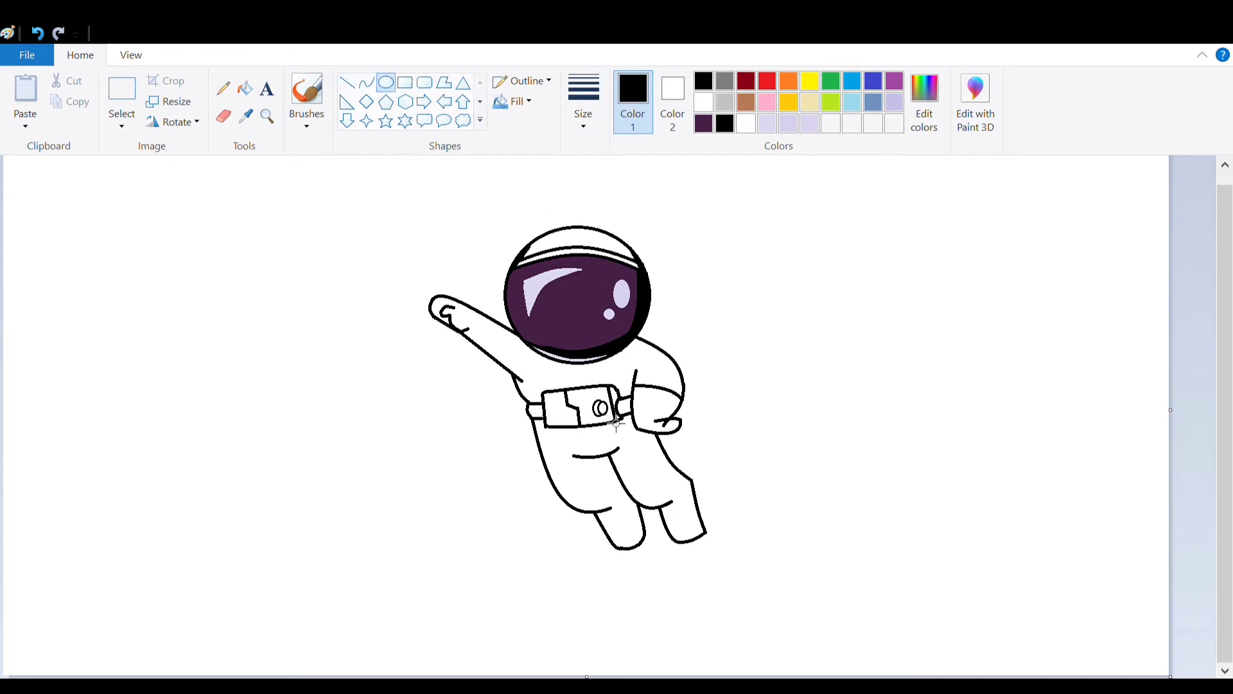
key("ctrl+z")
left_click(37, 33)
key("ctrl+z")
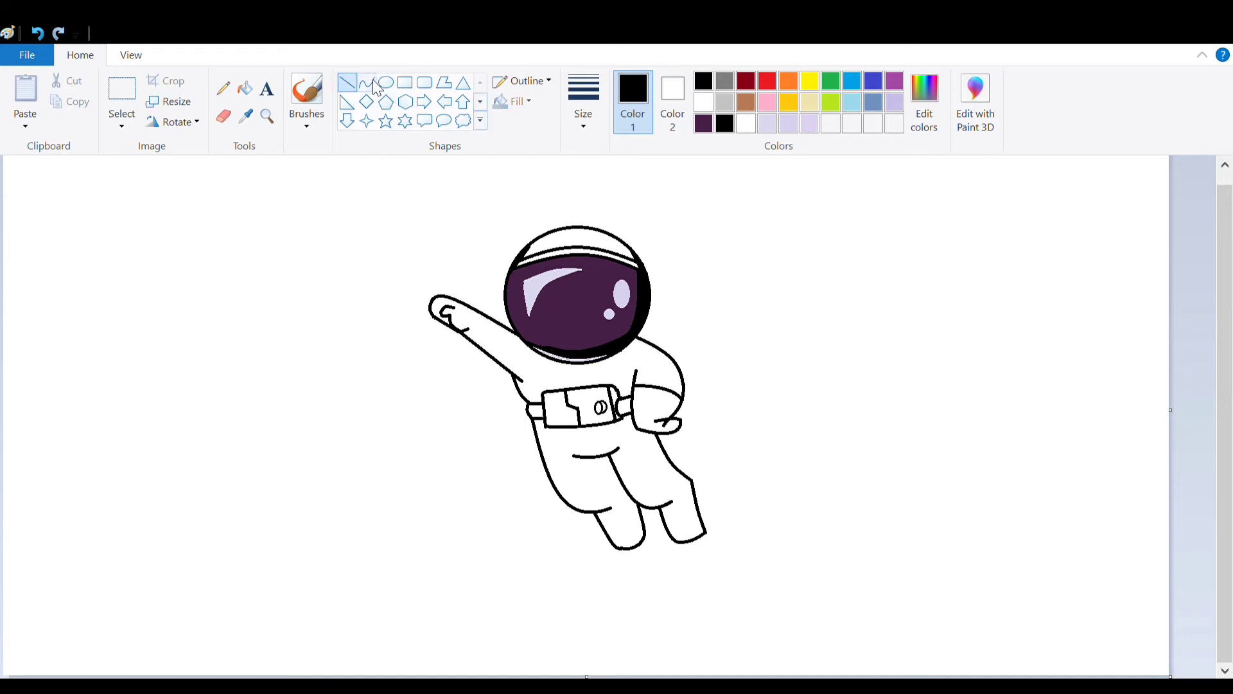
Draw a small knotted tie with strings under the helmet, just above the chest pack.
mouse_move(567, 363)
left_mouse_down()
mouse_move(586, 372)
mouse_move(571, 383)
mouse_move(604, 379)
left_mouse_up()
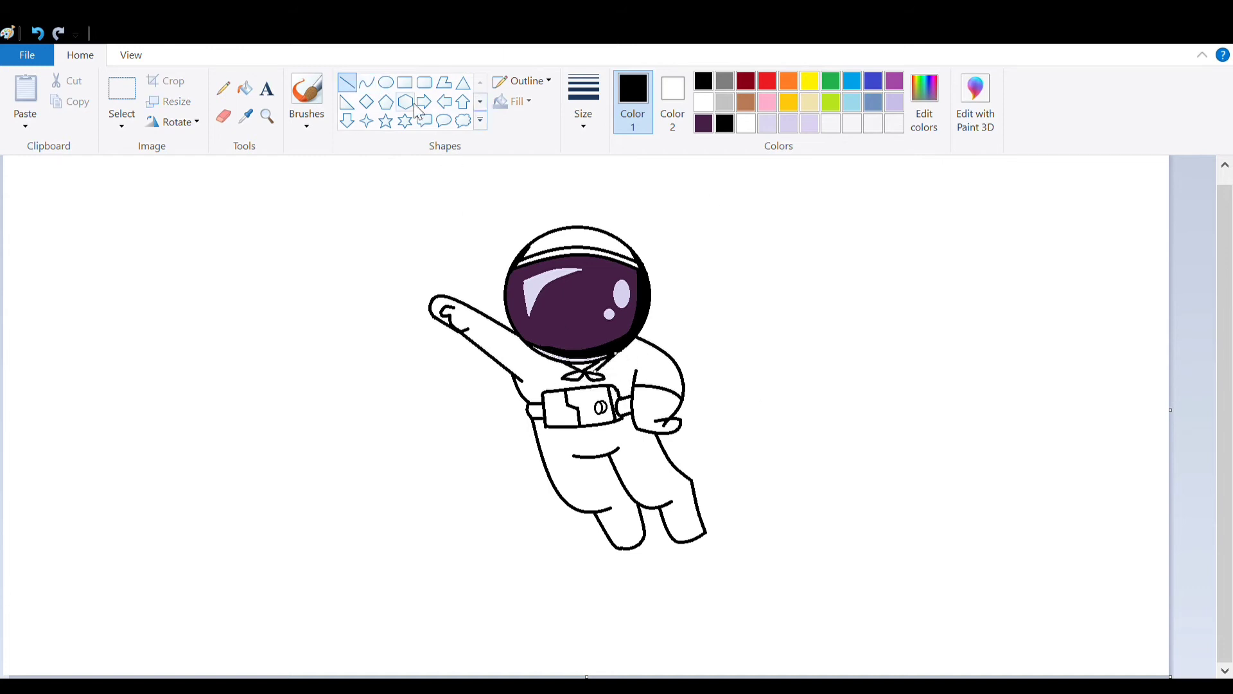
left_click(347, 82)
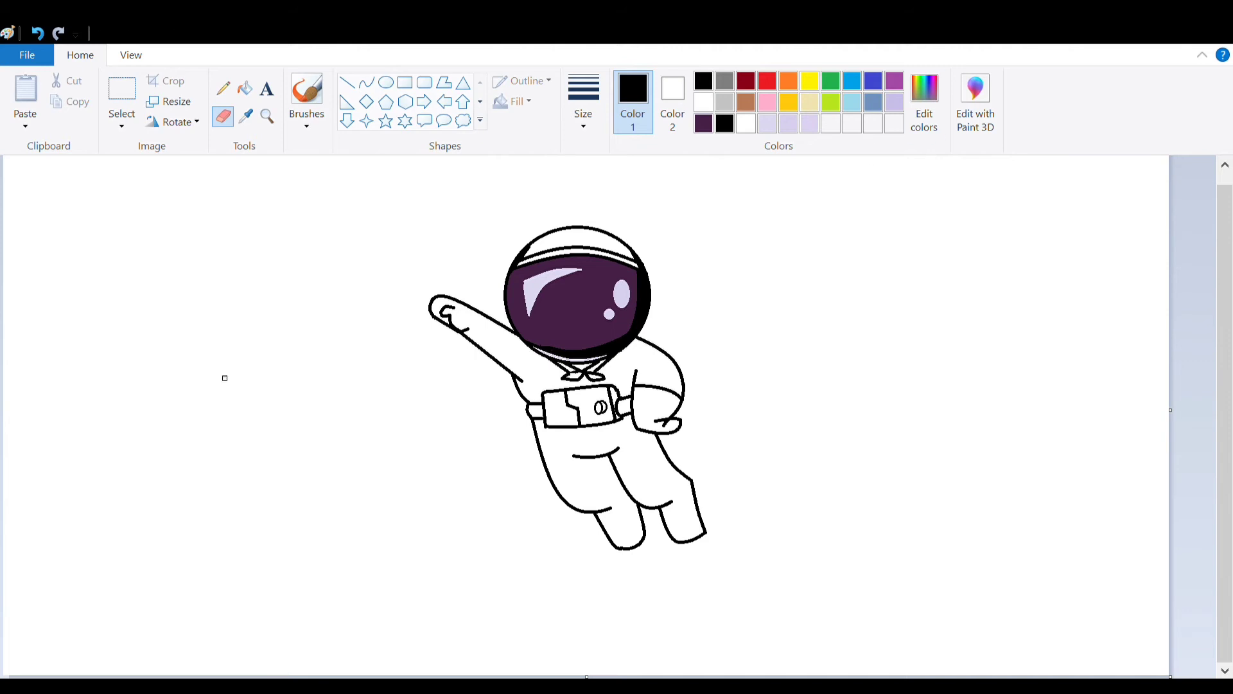
Draw the cape outline flowing from the shoulder with a jagged lower edge, and a cuff line on the raised arm.
left_click(366, 82)
left_click_drag(639, 337, 817, 410)
mouse_move(726, 376)
left_mouse_down()
mouse_move(726, 417)
mouse_move(820, 415)
left_mouse_up()
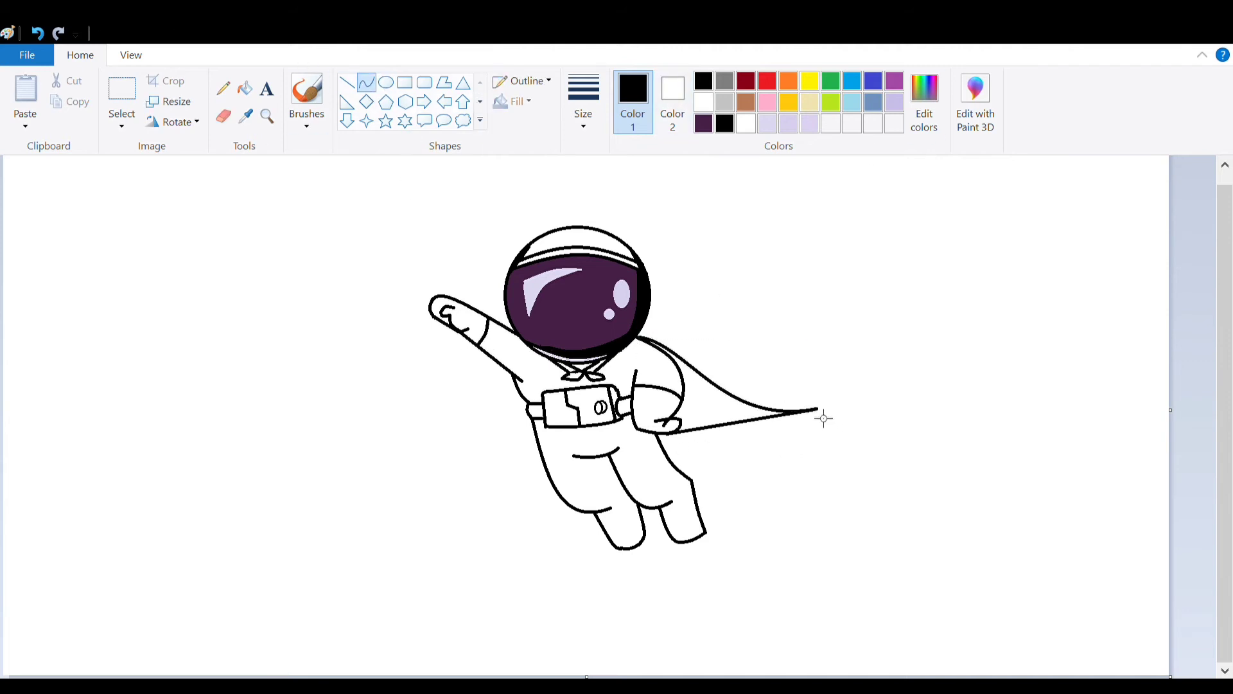
mouse_move(745, 429)
left_mouse_down()
mouse_move(781, 432)
mouse_move(829, 411)
mouse_move(718, 441)
left_mouse_up()
key("ctrl+z")
left_click(347, 82)
left_click(223, 116)
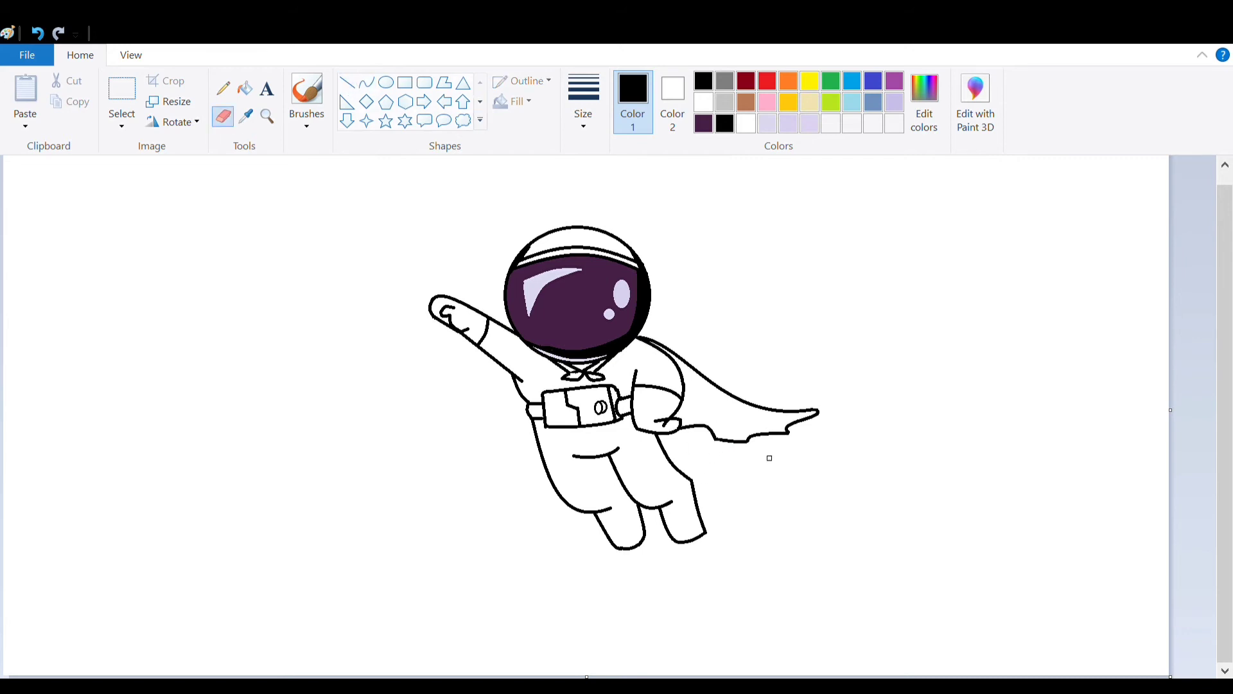
Outline and fill a light mauve shadow on the raised sleeve beside the glove cuff.
left_click(366, 82)
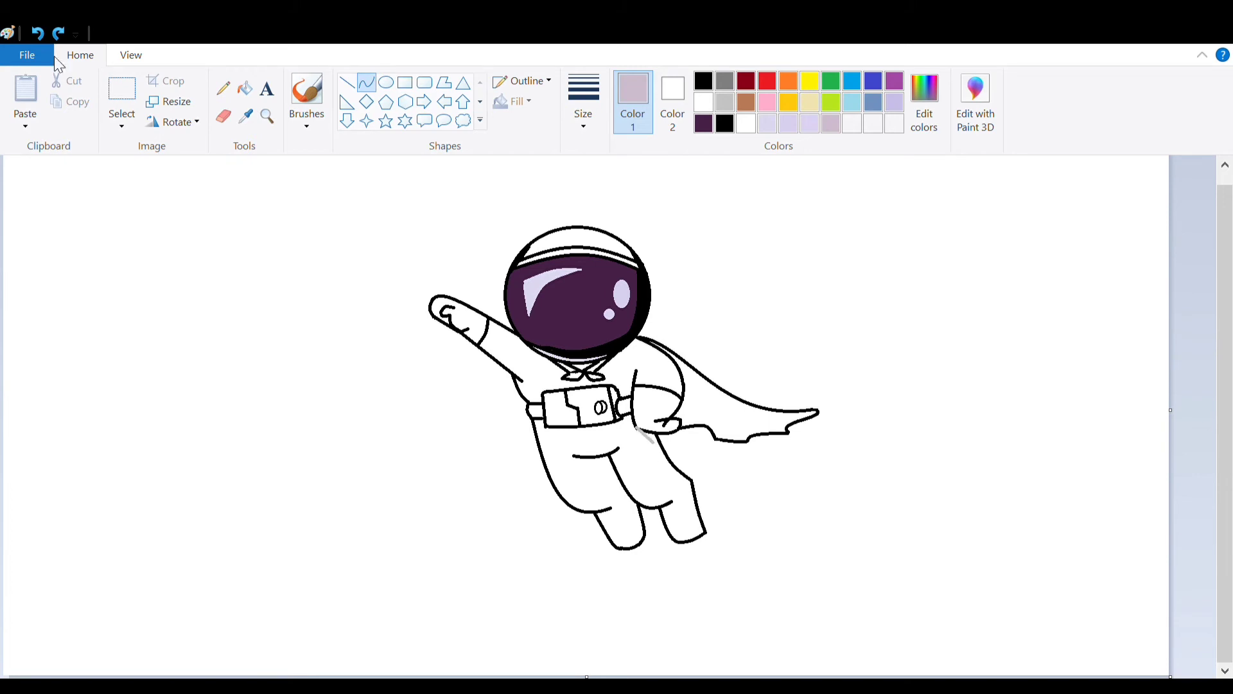
left_click(347, 82)
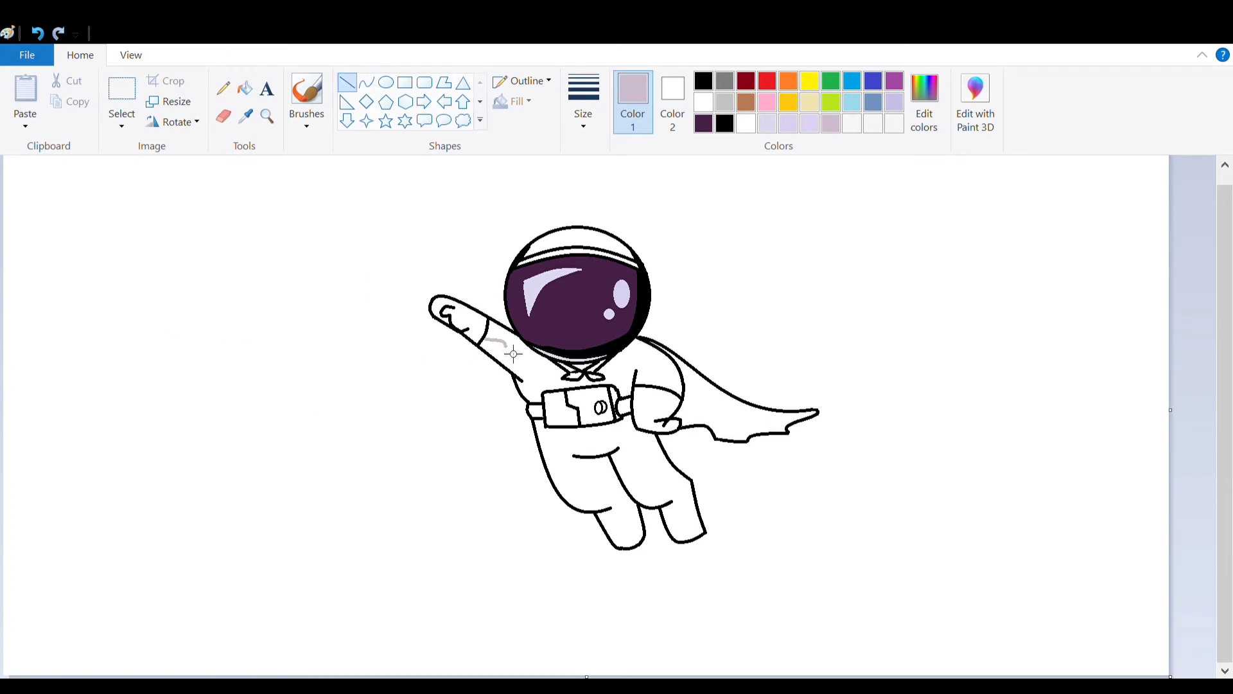
left_click(244, 89)
left_click(495, 353)
Shade along the crotch fold and the left leg's inner thigh in light mauve.
left_click(366, 82)
left_click(367, 83)
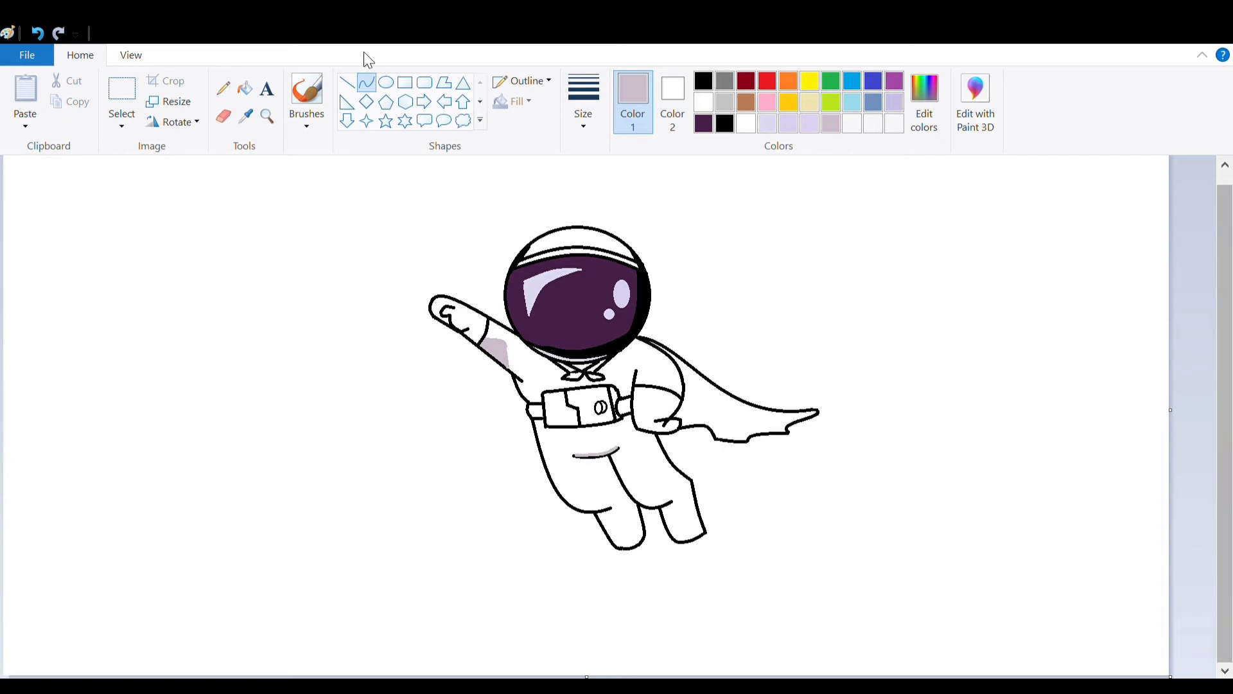
left_click_drag(575, 455, 614, 456)
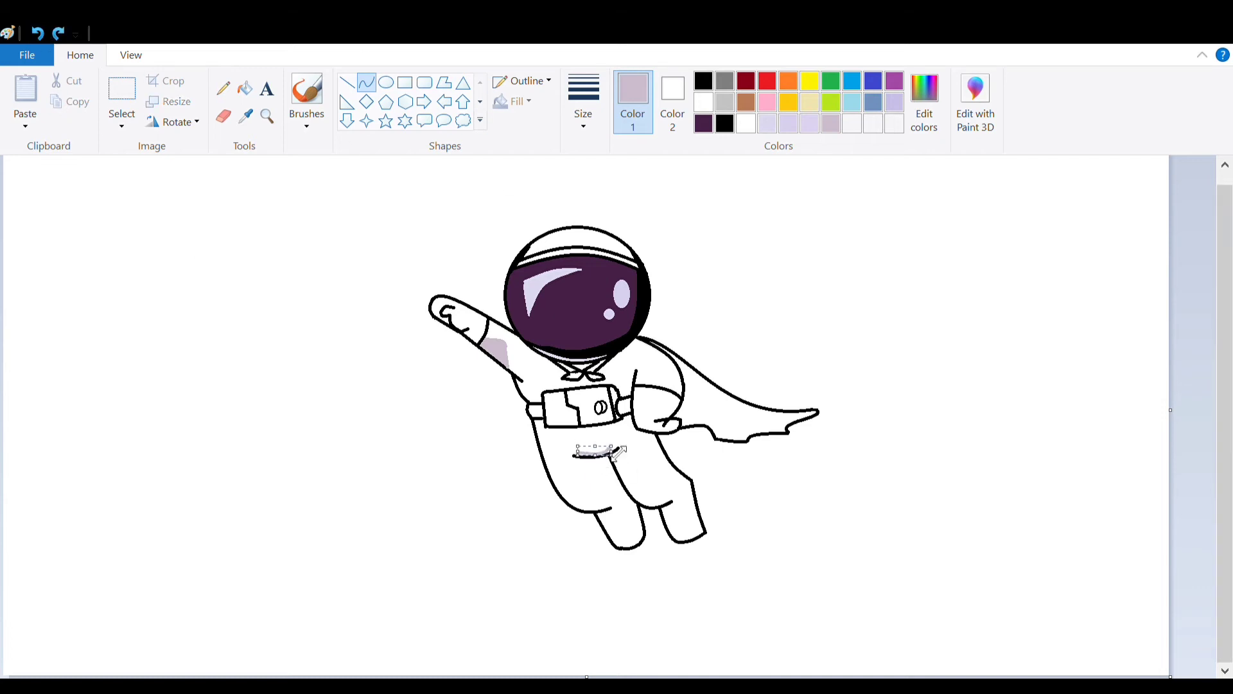
left_click(347, 82)
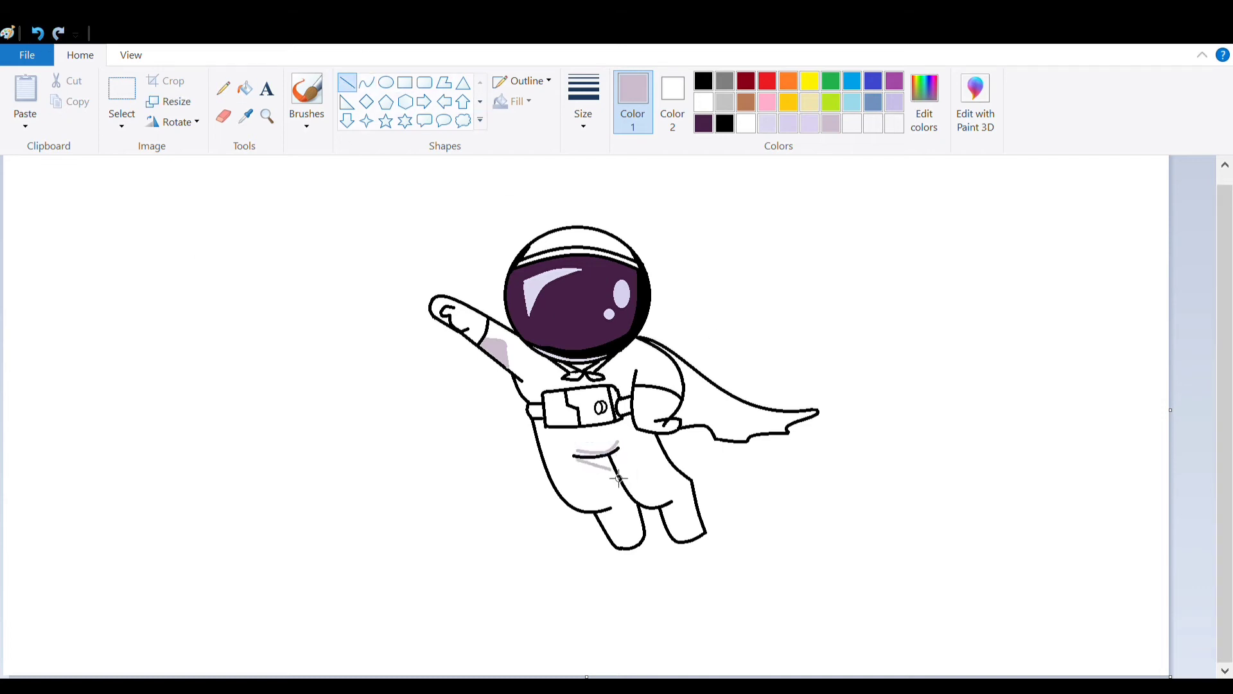
left_click(366, 82)
left_click_drag(577, 457, 640, 516)
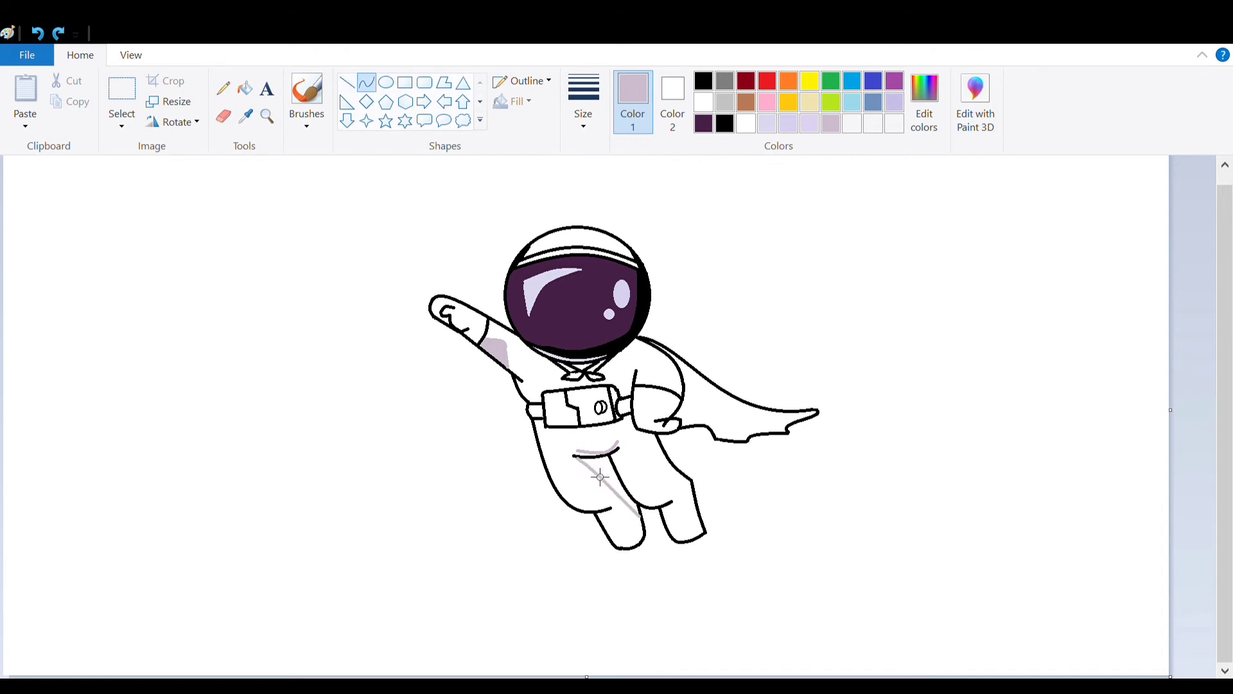
key("ctrl+z")
left_click_drag(576, 457, 614, 473)
left_click(347, 82)
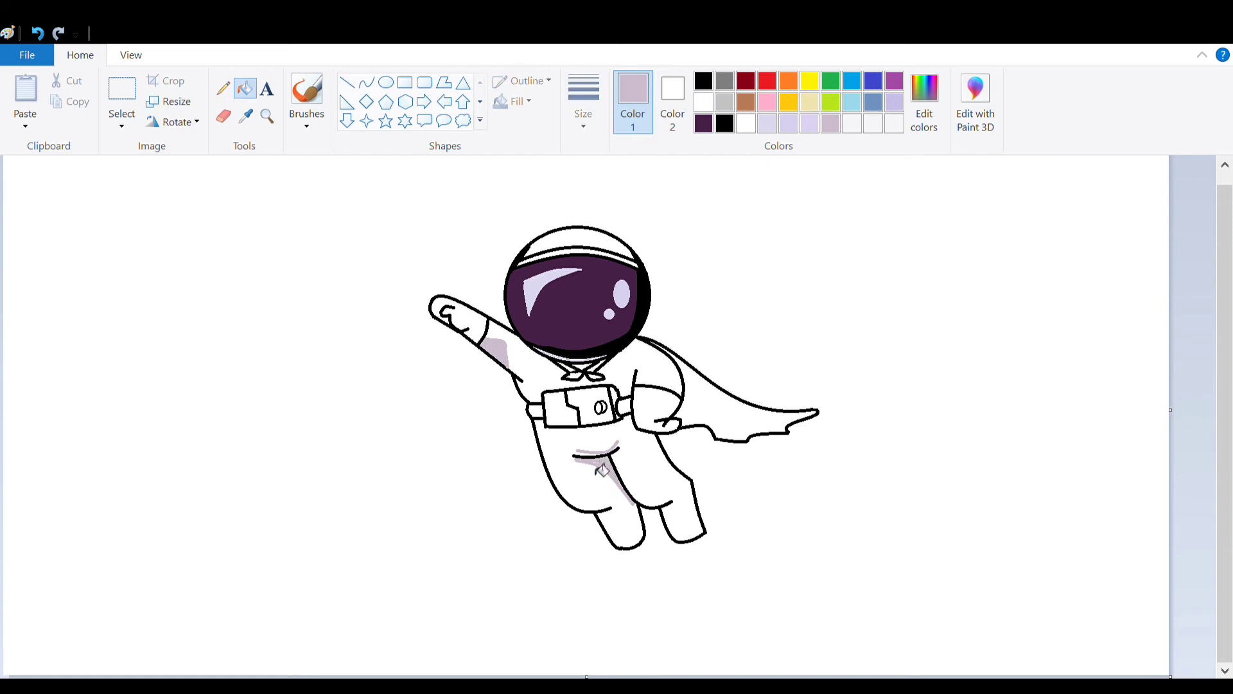
Shade the inner edges of the right leg's thigh and lower leg in light mauve.
left_click(366, 82)
mouse_move(620, 450)
left_mouse_down()
mouse_move(672, 500)
mouse_move(642, 510)
mouse_move(627, 469)
left_mouse_up()
left_click(347, 83)
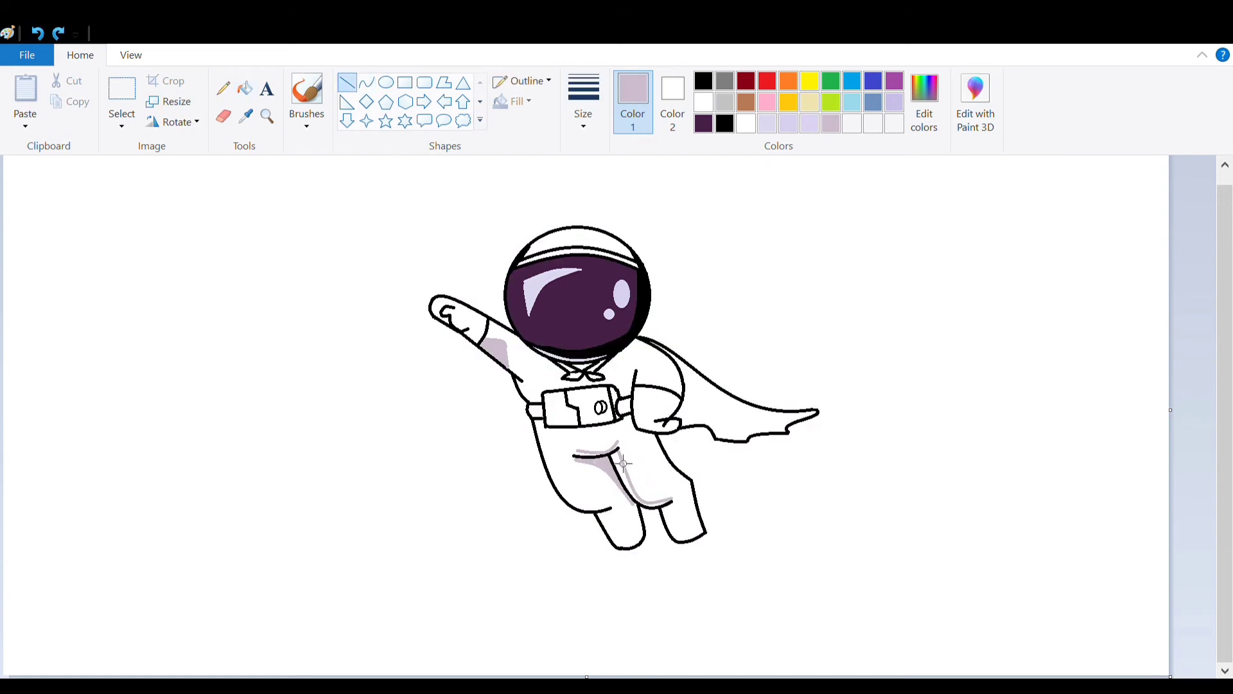
left_click(366, 82)
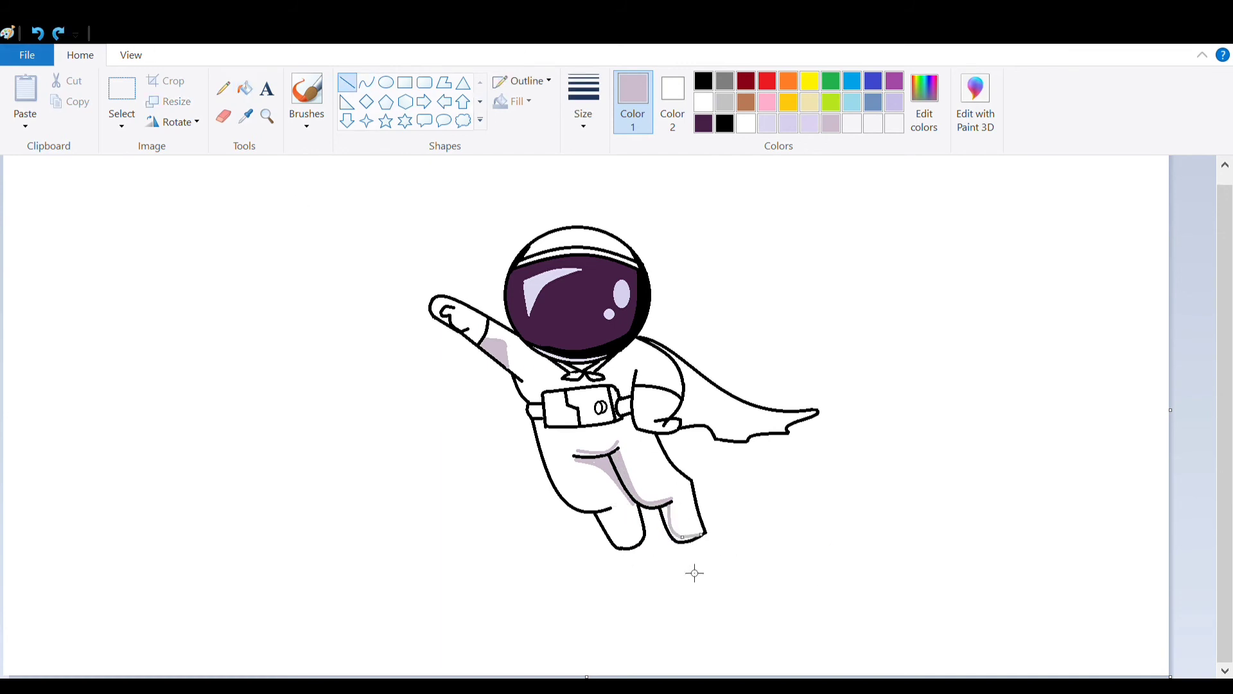
left_click(245, 88)
Shade the left lower leg and the outer edge of the left thigh in light mauve.
left_click(366, 82)
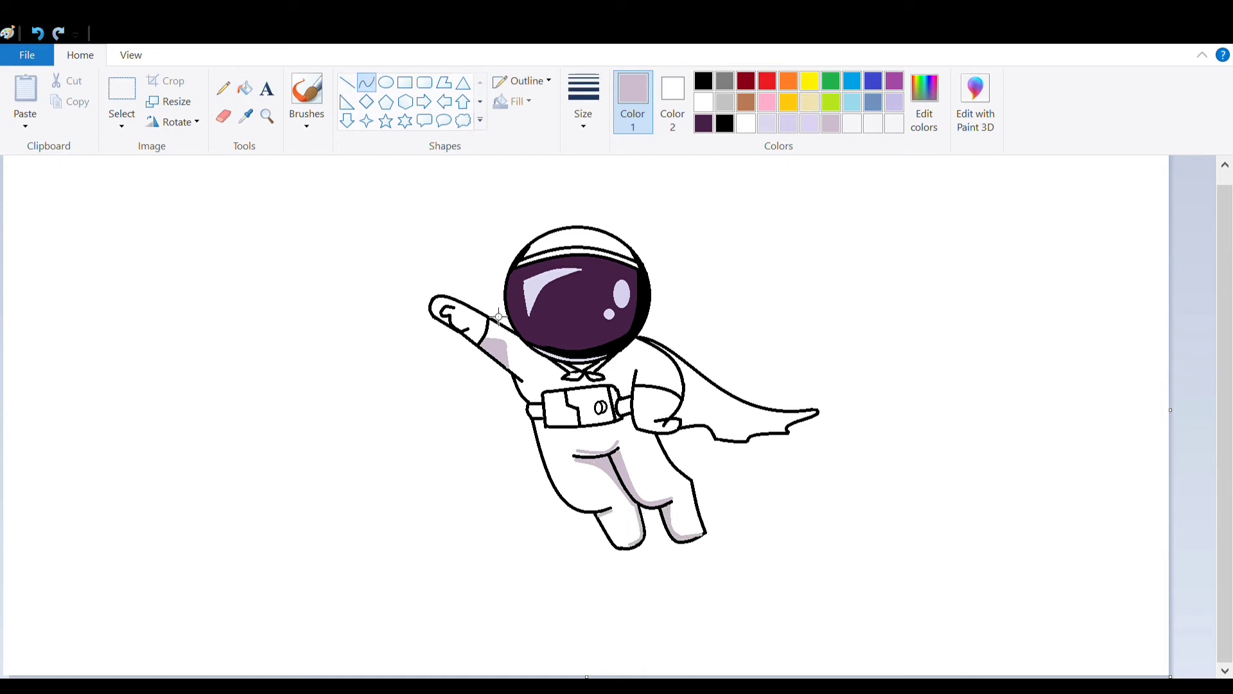
left_click(347, 82)
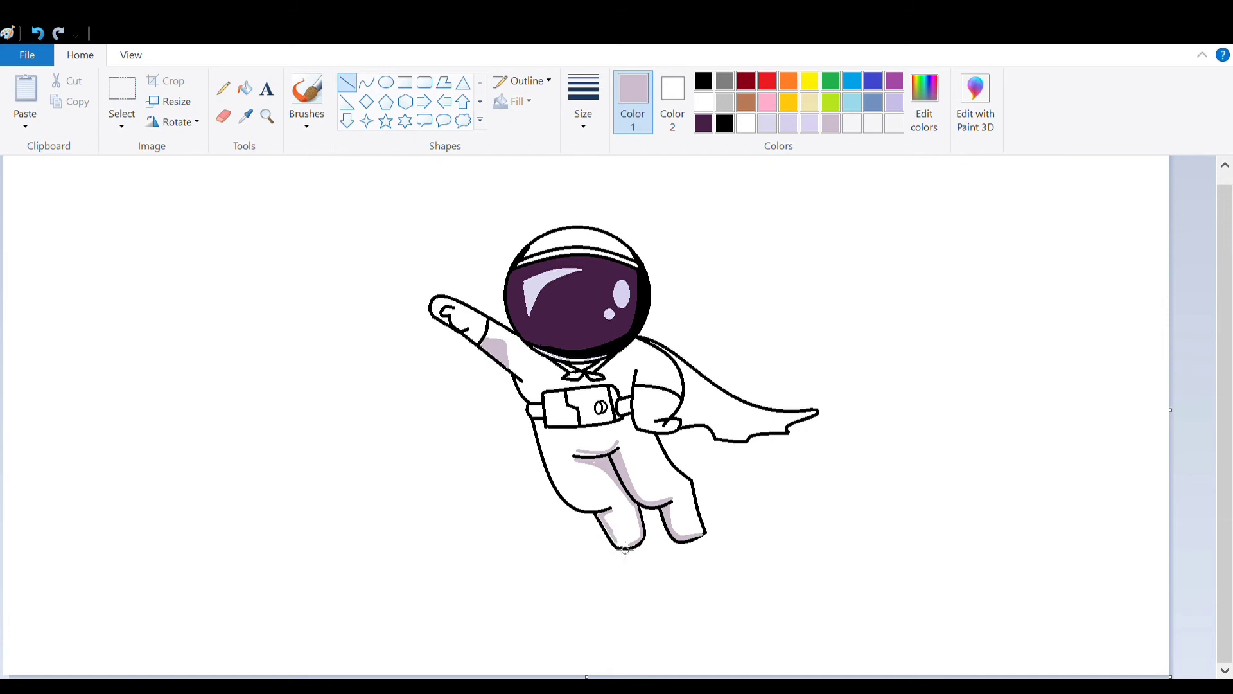
left_click(366, 81)
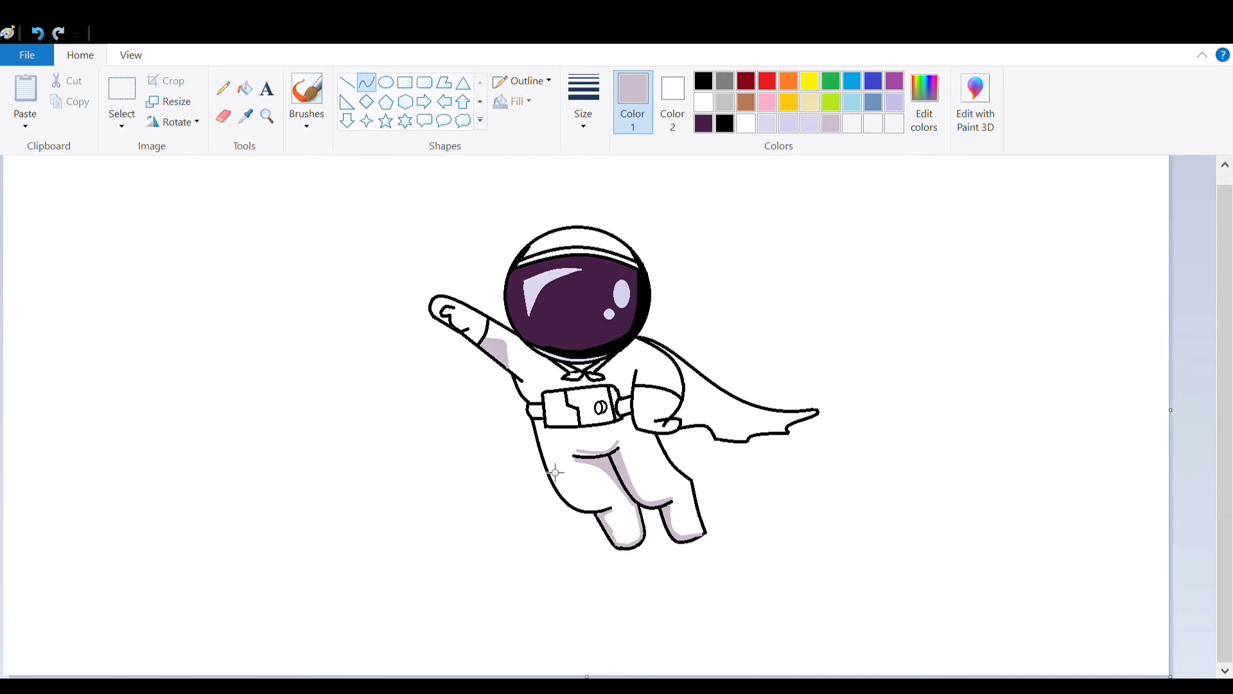
left_click_drag(556, 473, 572, 507)
left_click(245, 88)
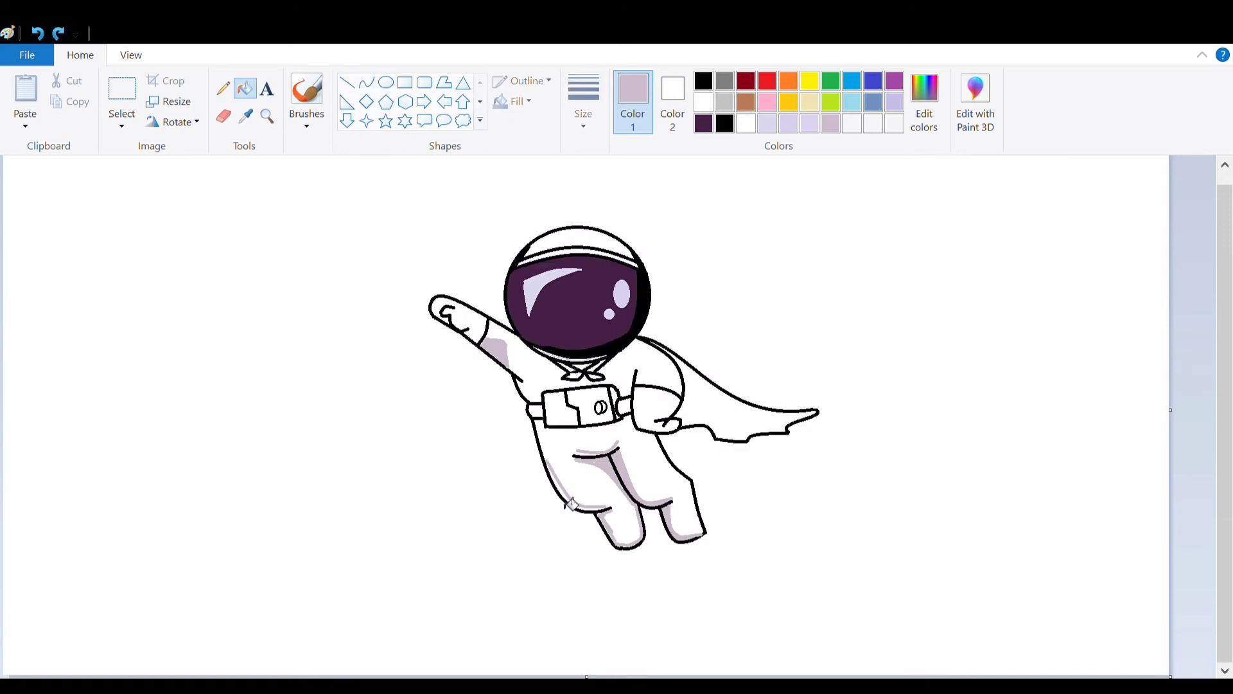
left_click(572, 504)
left_click(223, 116)
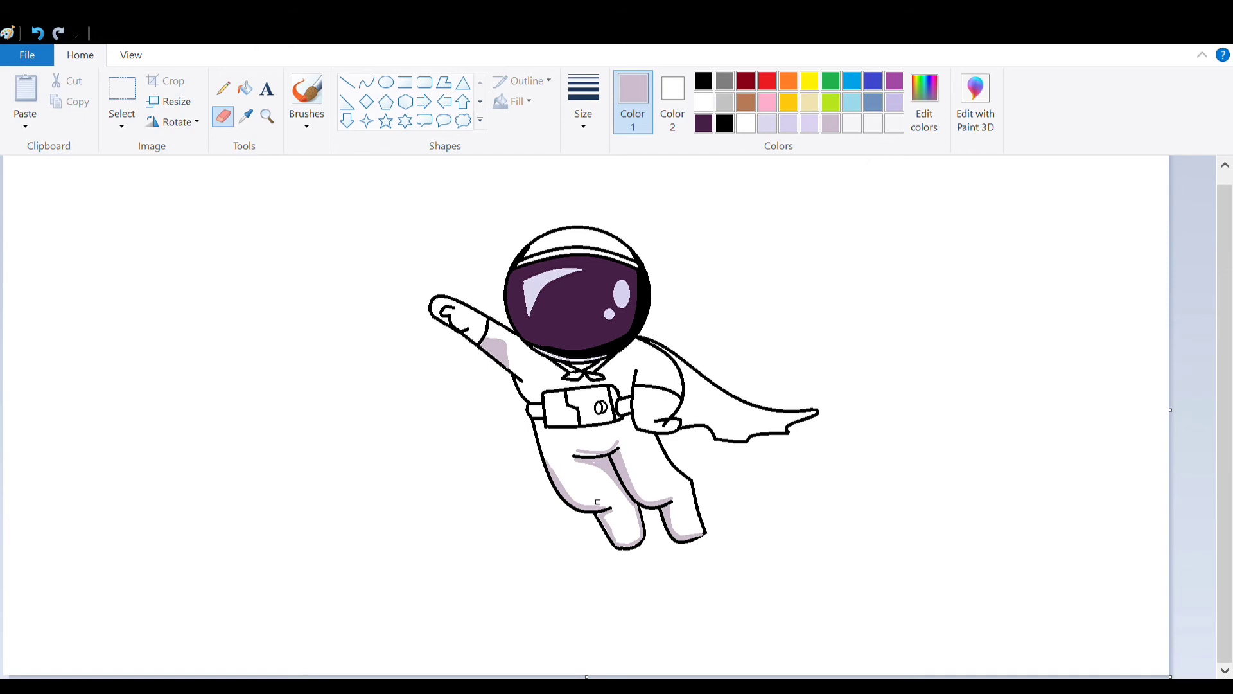
Fill both gloves with light blue and the knotted neck tie with red.
left_click(872, 82)
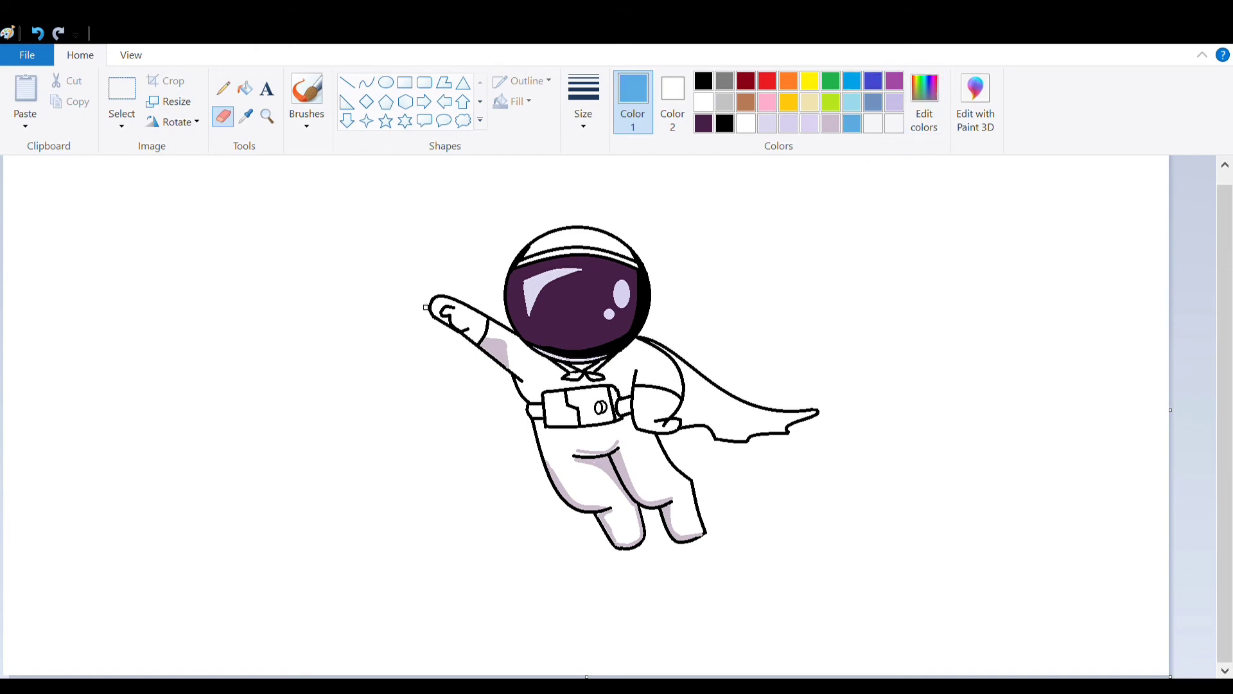
left_click(245, 88)
left_click(460, 318)
left_click(655, 408)
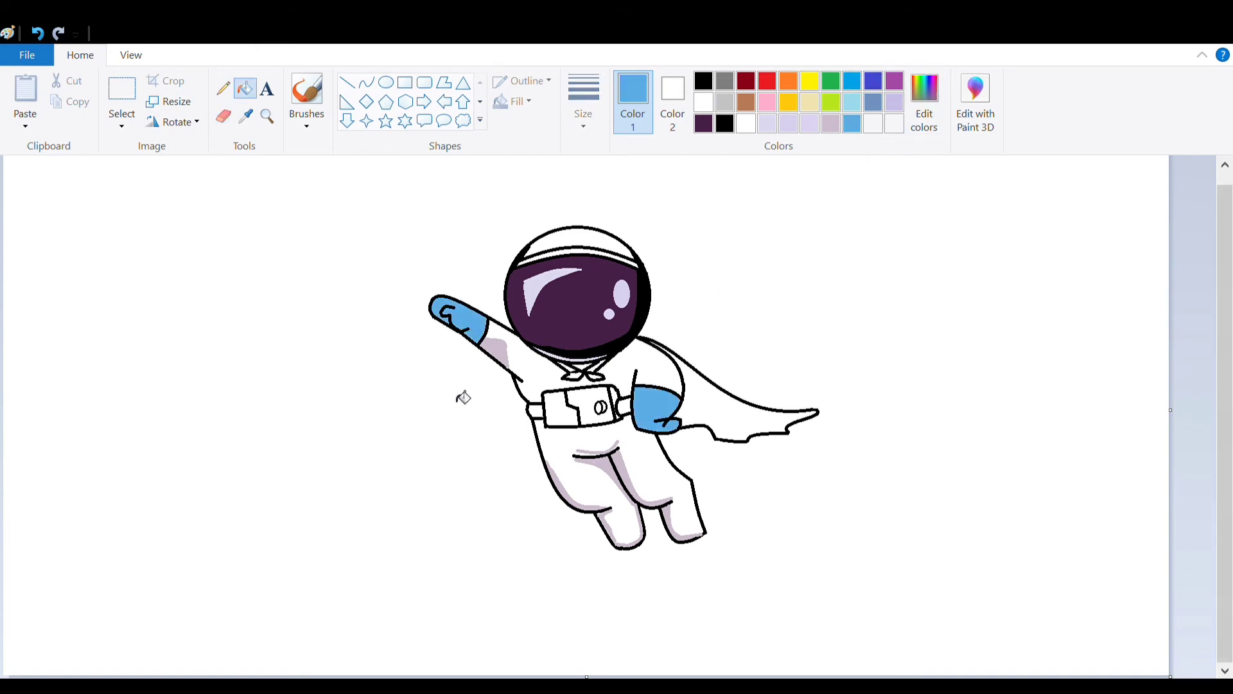
left_click(767, 81)
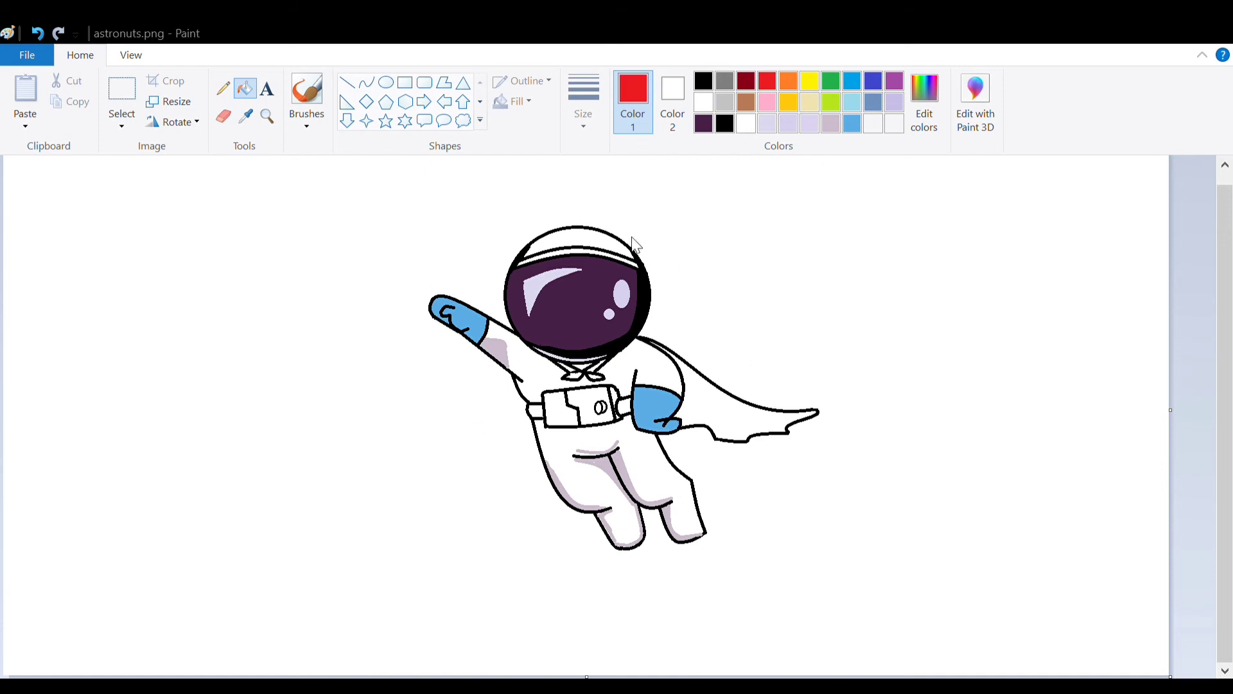
left_click(571, 375)
Shade the suit beneath the helmet in light mauve, and recolour the gloves blue-violet with pale highlights along their edges.
left_click(366, 82)
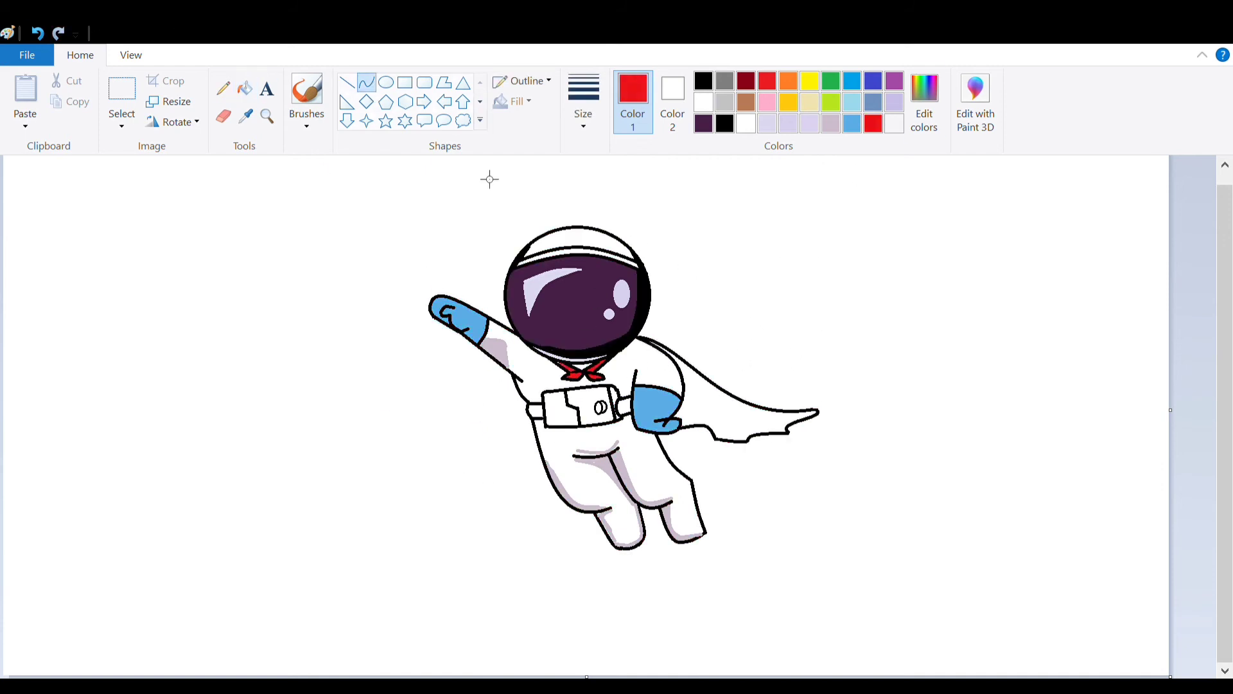
left_click(831, 123)
left_click_drag(550, 344, 542, 364)
key("ctrl+z")
key("ctrl+y")
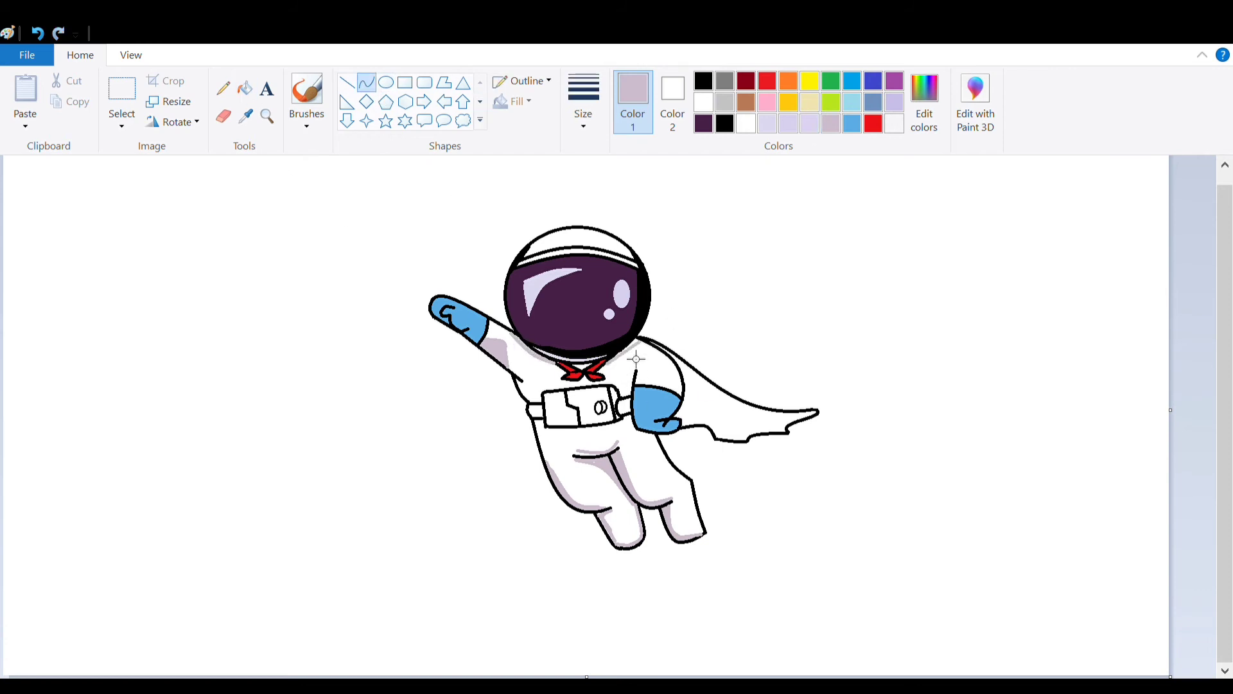
key("ctrl+z")
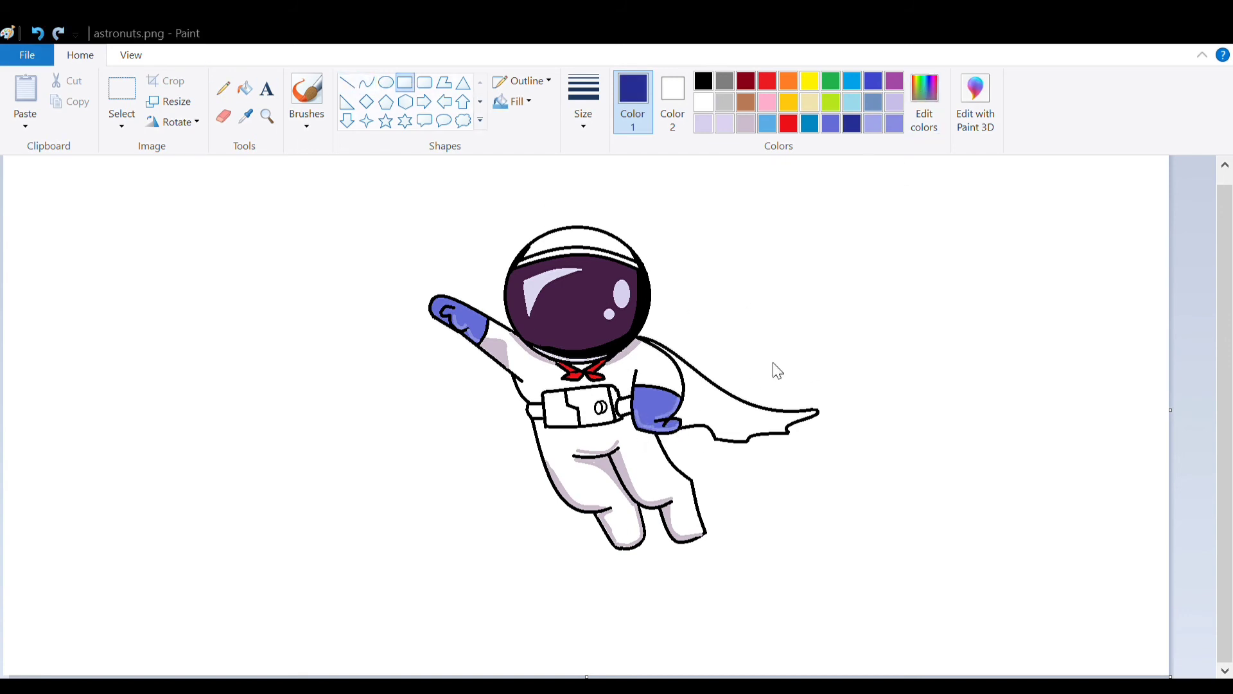
left_click(245, 88)
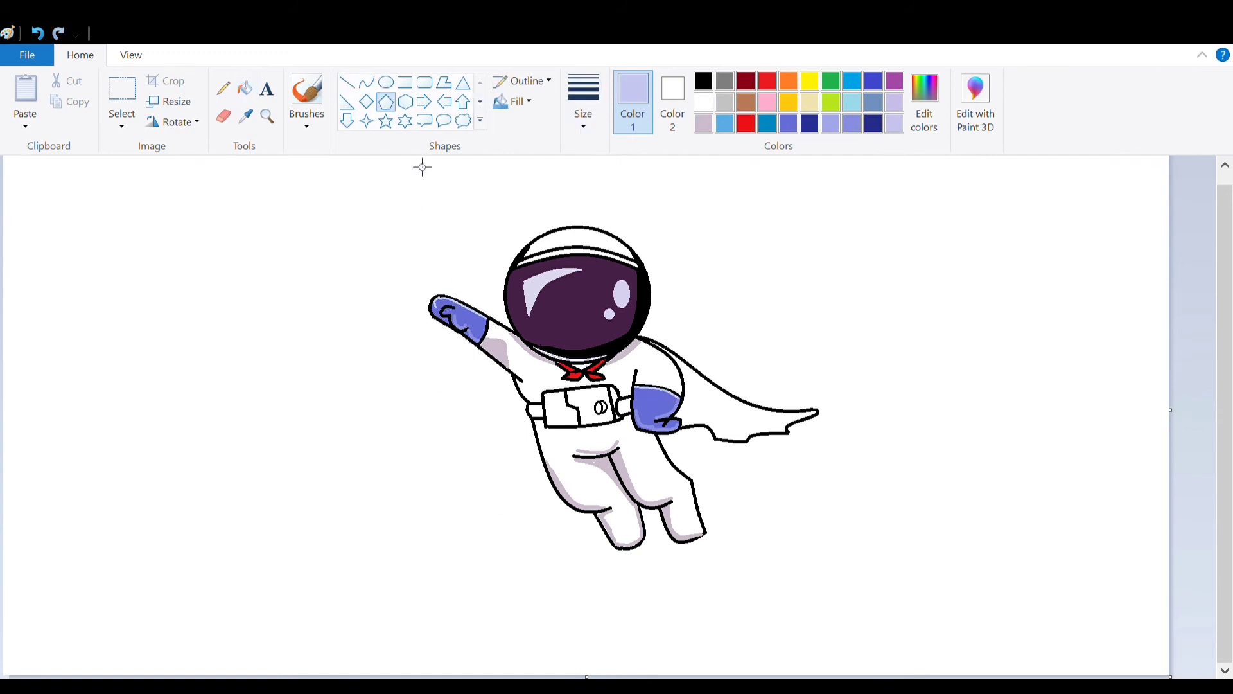
left_click(386, 82)
left_click_drag(652, 284, 654, 323)
key("ctrl+z")
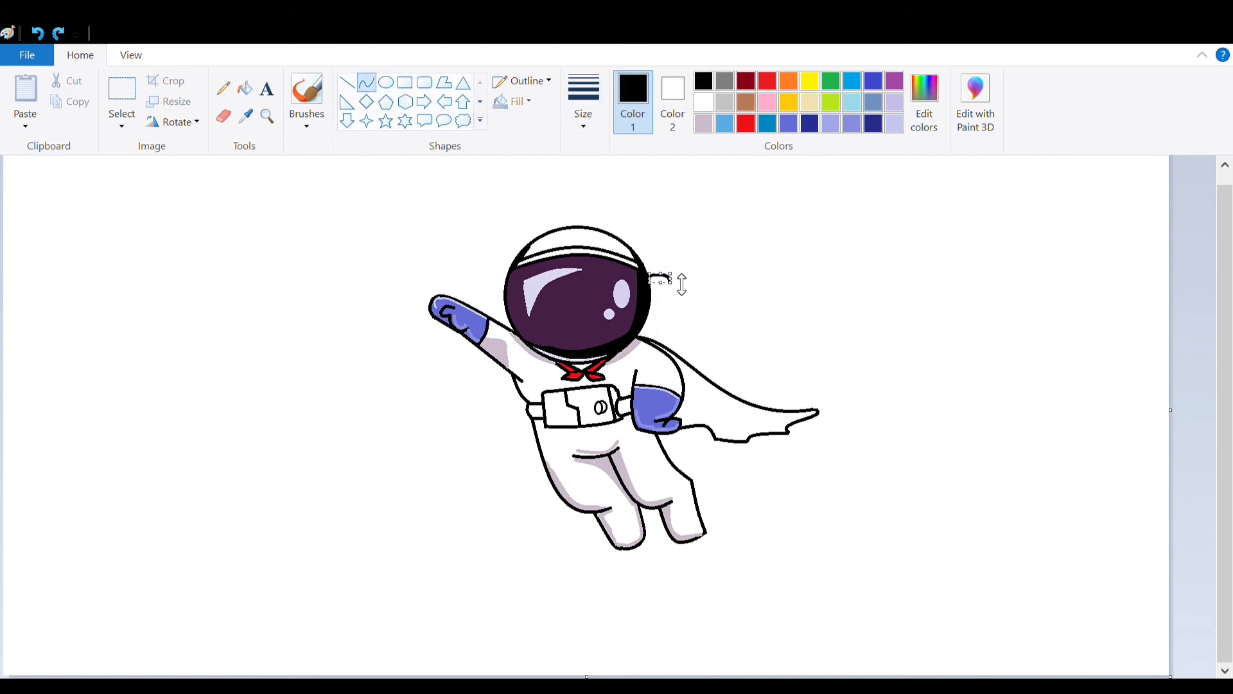
left_click(406, 101)
mouse_move(650, 275)
left_mouse_down()
mouse_move(672, 319)
mouse_move(673, 294)
mouse_move(652, 307)
mouse_move(675, 314)
left_mouse_up()
key("ctrl+z")
left_click(367, 82)
key("ctrl+z")
left_click(366, 82)
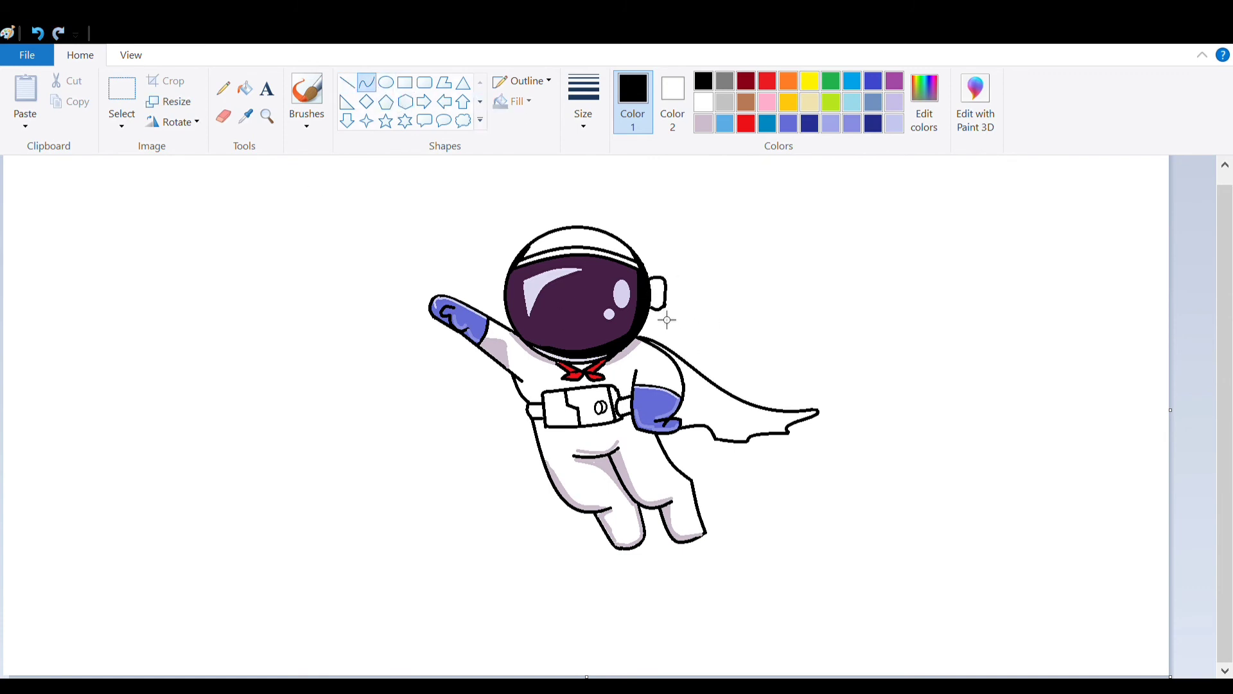
left_click(386, 82)
key("ctrl+z")
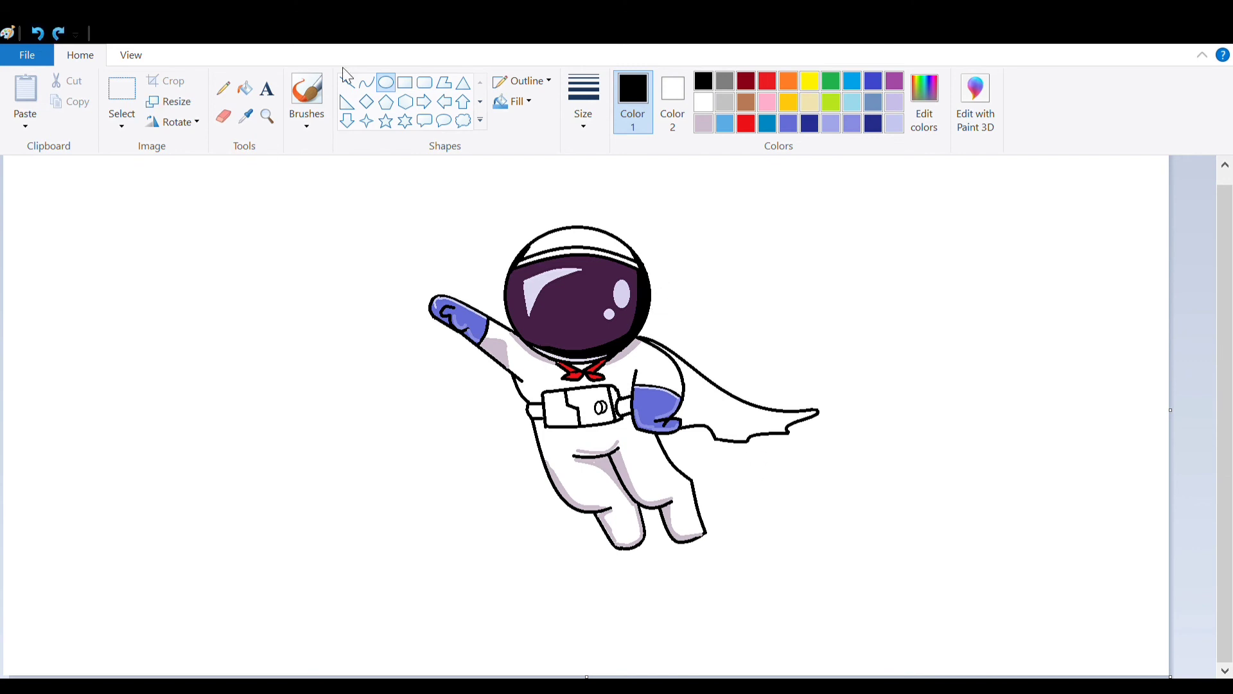
Draw a rounded black-outlined earpiece on the right side of the helmet.
left_click(366, 83)
left_click_drag(650, 273, 672, 315)
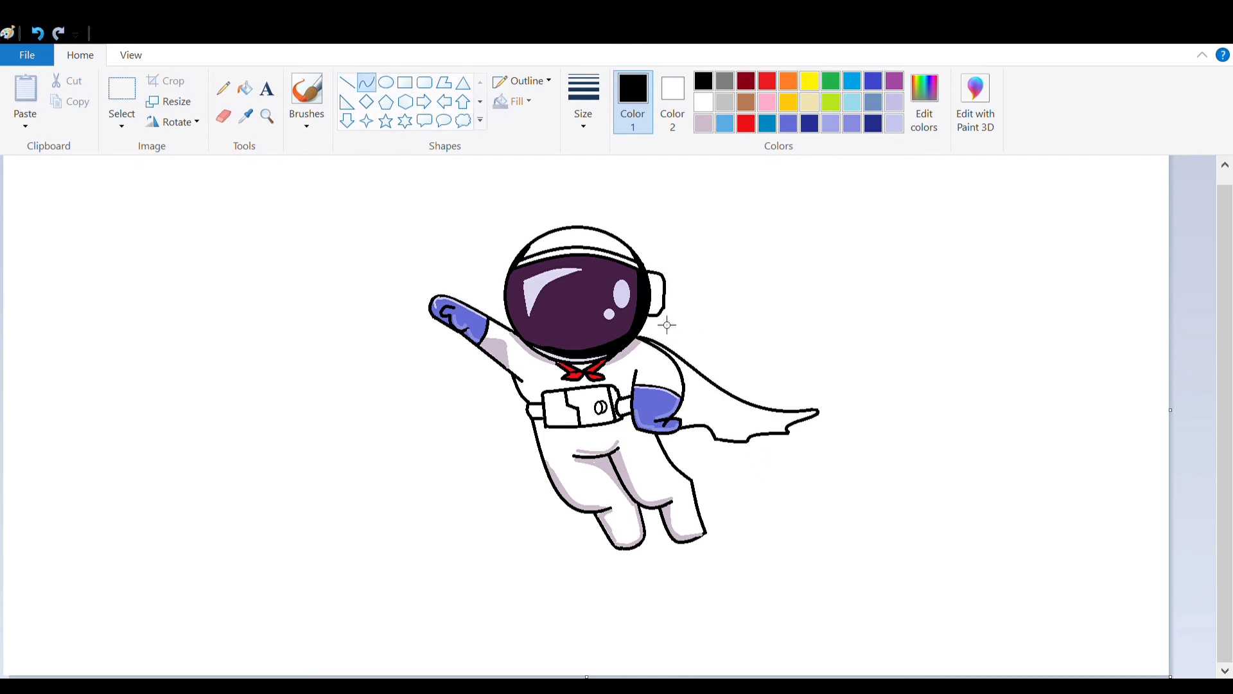
left_click(122, 97)
left_click_drag(642, 267, 730, 322)
left_click(765, 298)
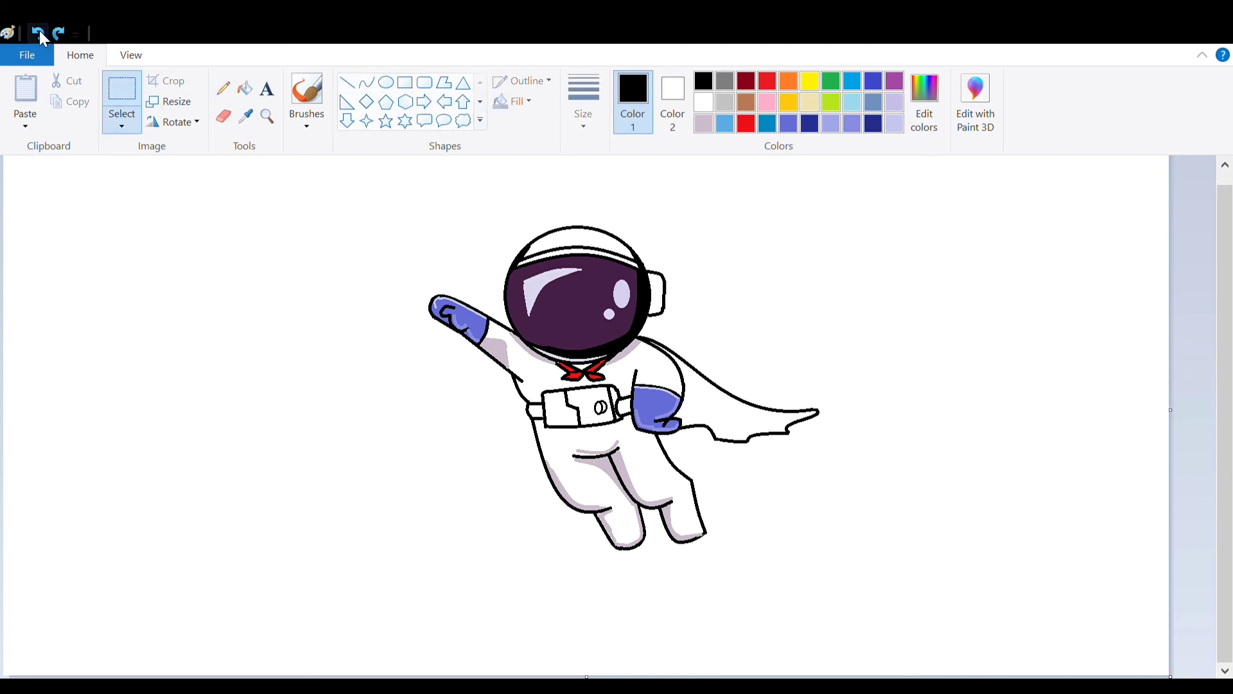
left_click_drag(645, 268, 710, 321)
left_click(815, 418)
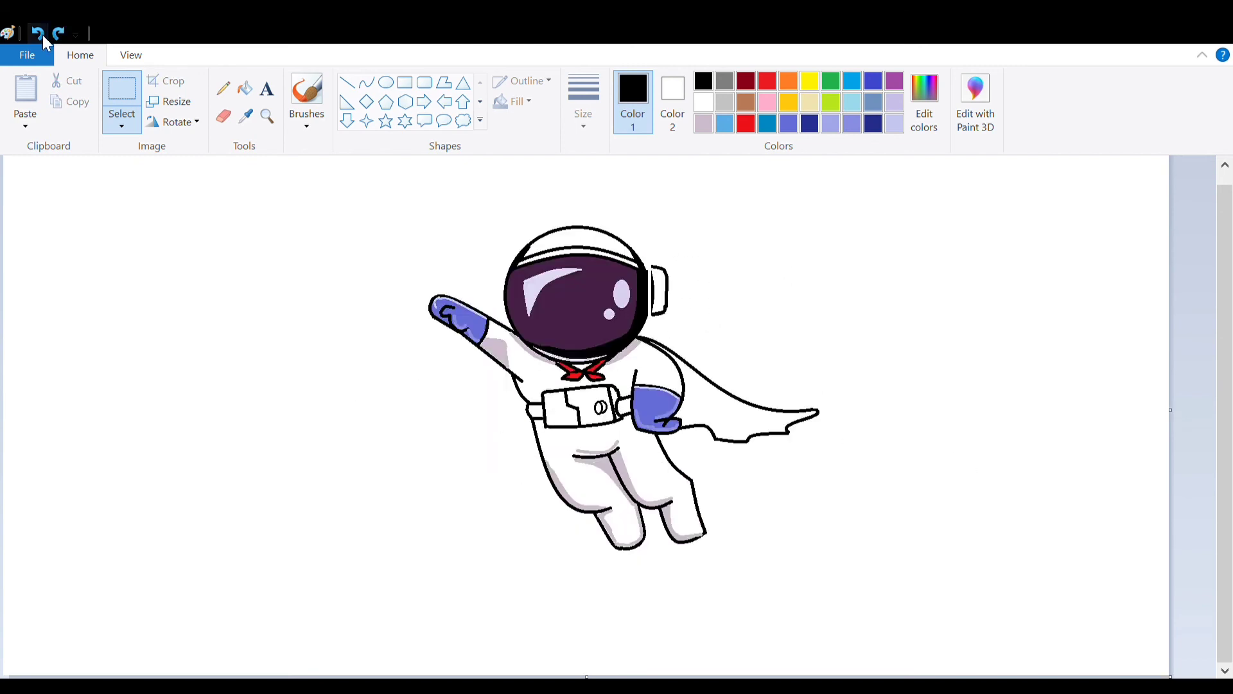
Draw a matching rounded earpiece on the left side of the helmet.
left_click(366, 82)
left_click_drag(512, 269, 506, 314)
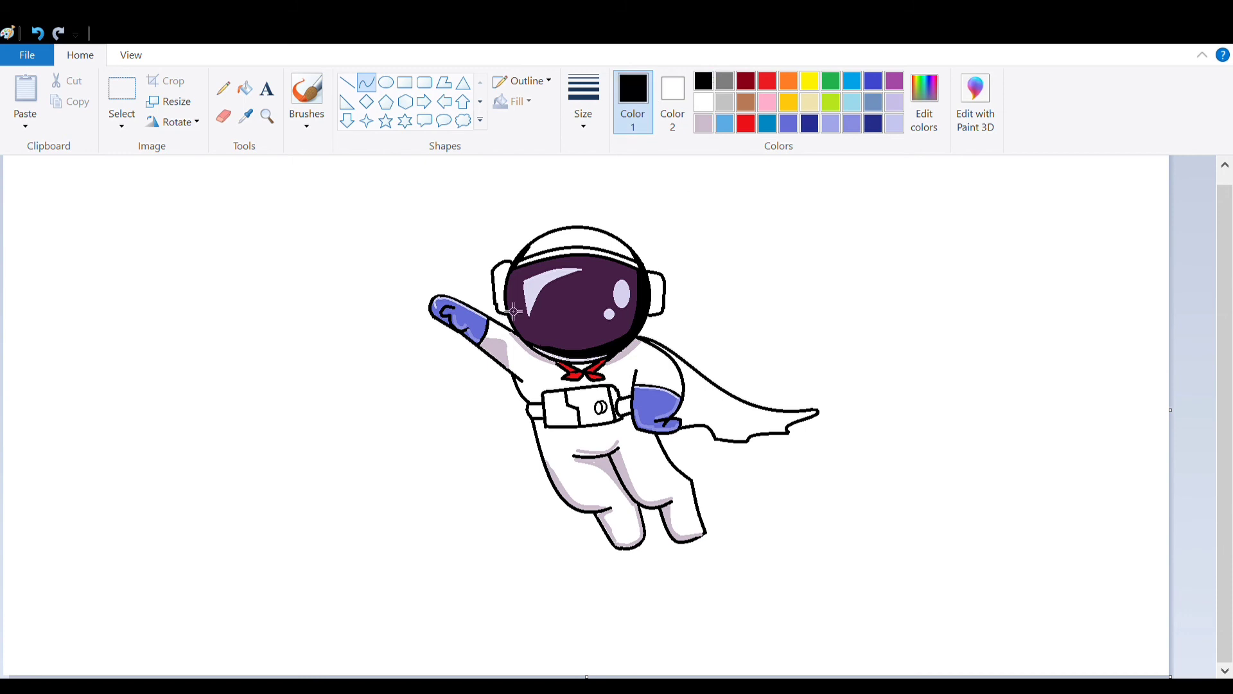
Shade the lower parts of both helmet earpieces in the light mauve sampled from the suit.
left_click(246, 116)
left_click(514, 318)
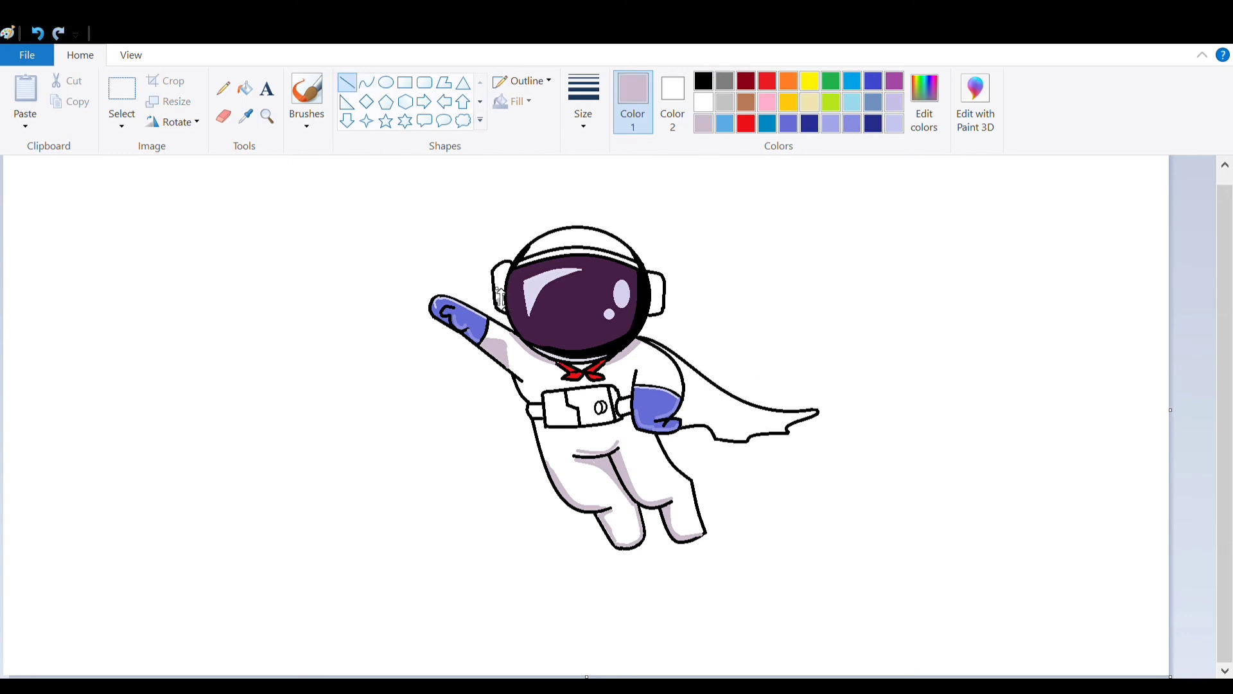
key("alt+h")
key("f")
left_click(662, 312)
Fill the cape with bright red and add a pale pink highlight curve along its upper edge.
left_click(746, 123)
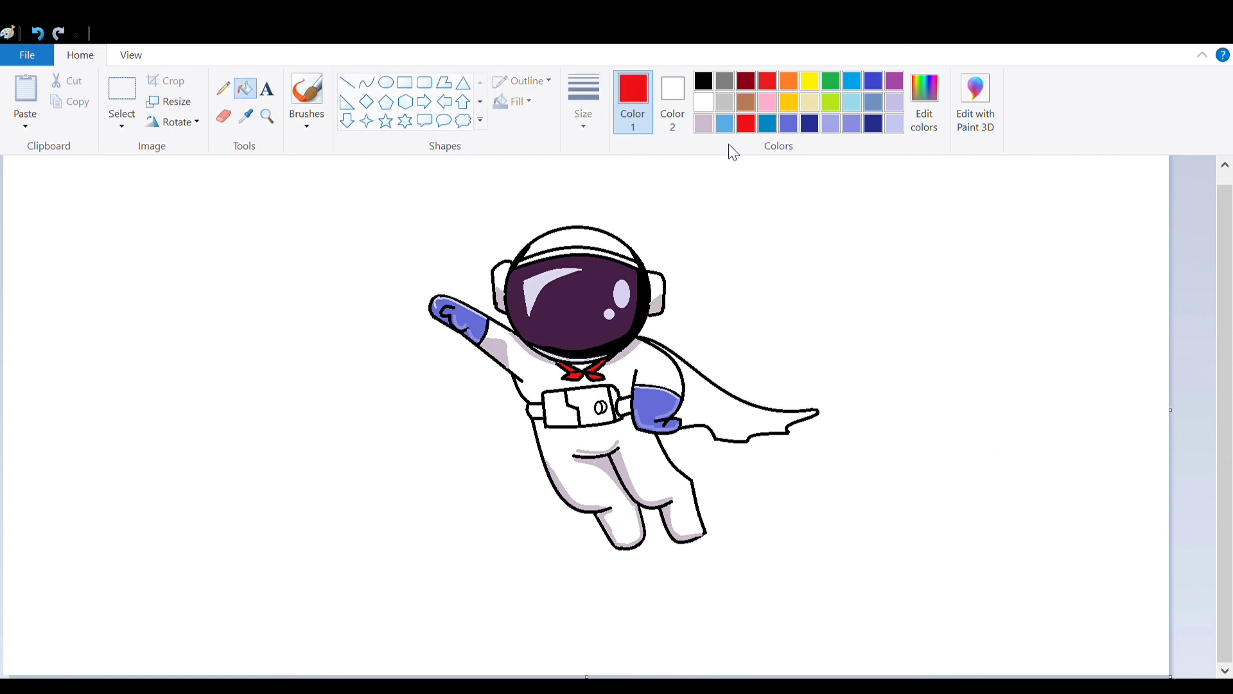
left_click(739, 411)
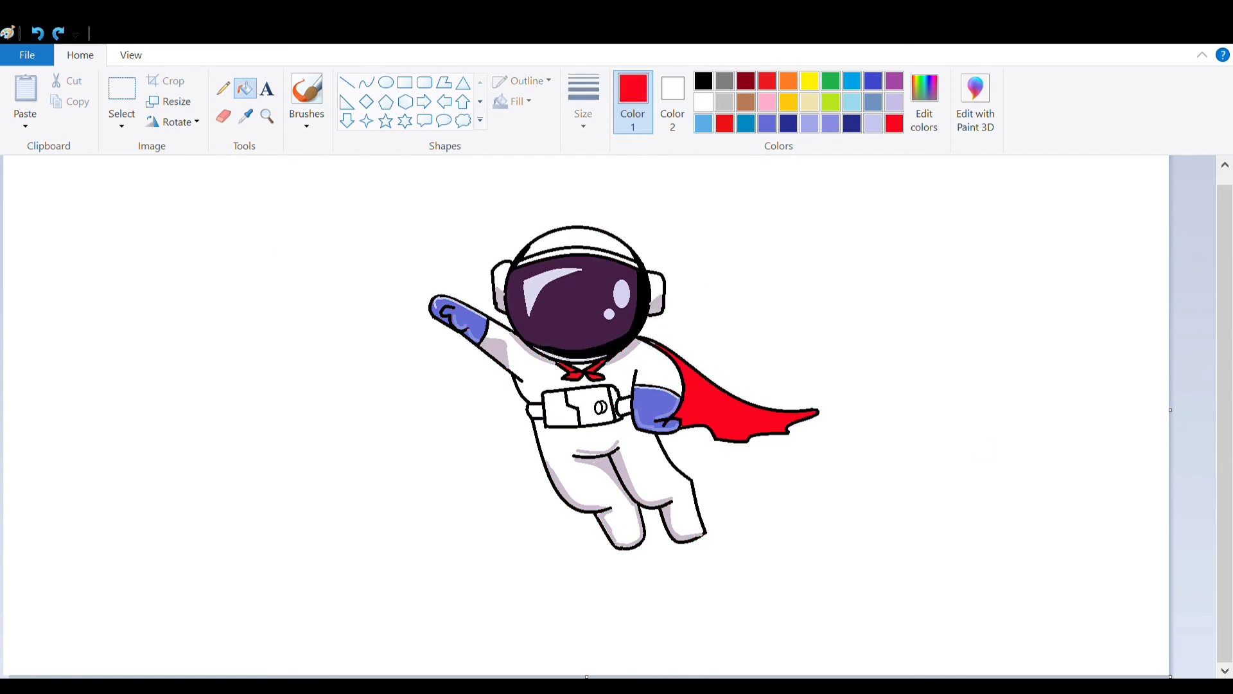
left_click(367, 82)
mouse_move(661, 347)
left_mouse_down()
mouse_move(782, 422)
mouse_move(729, 413)
left_mouse_up()
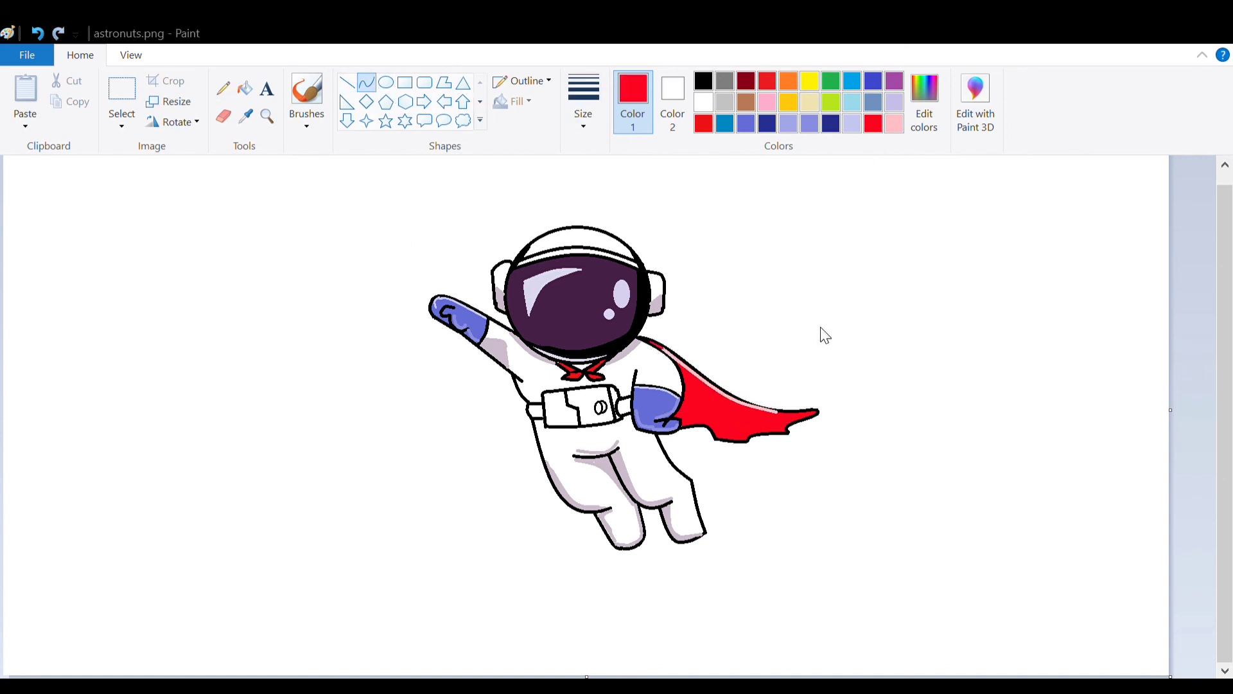
left_click(244, 88)
left_click(726, 414)
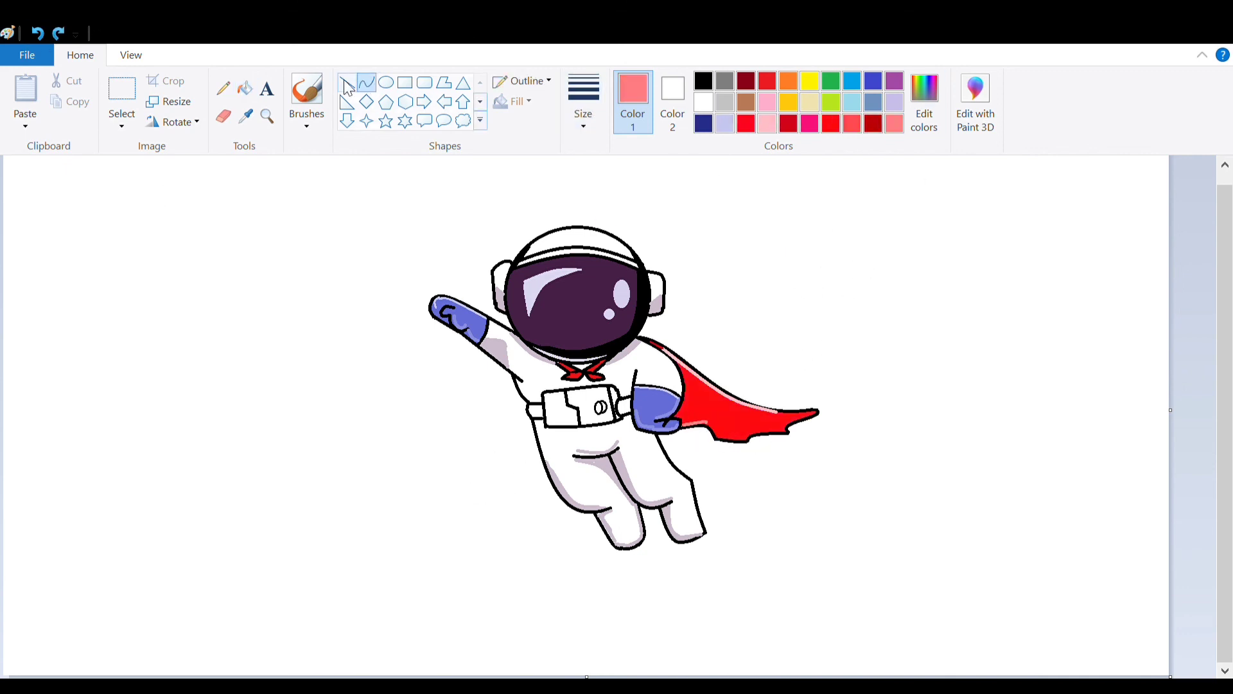
Draw a wavy highlight band along the cape's lower edge and fill it with pale pink.
left_click_drag(728, 422, 778, 434)
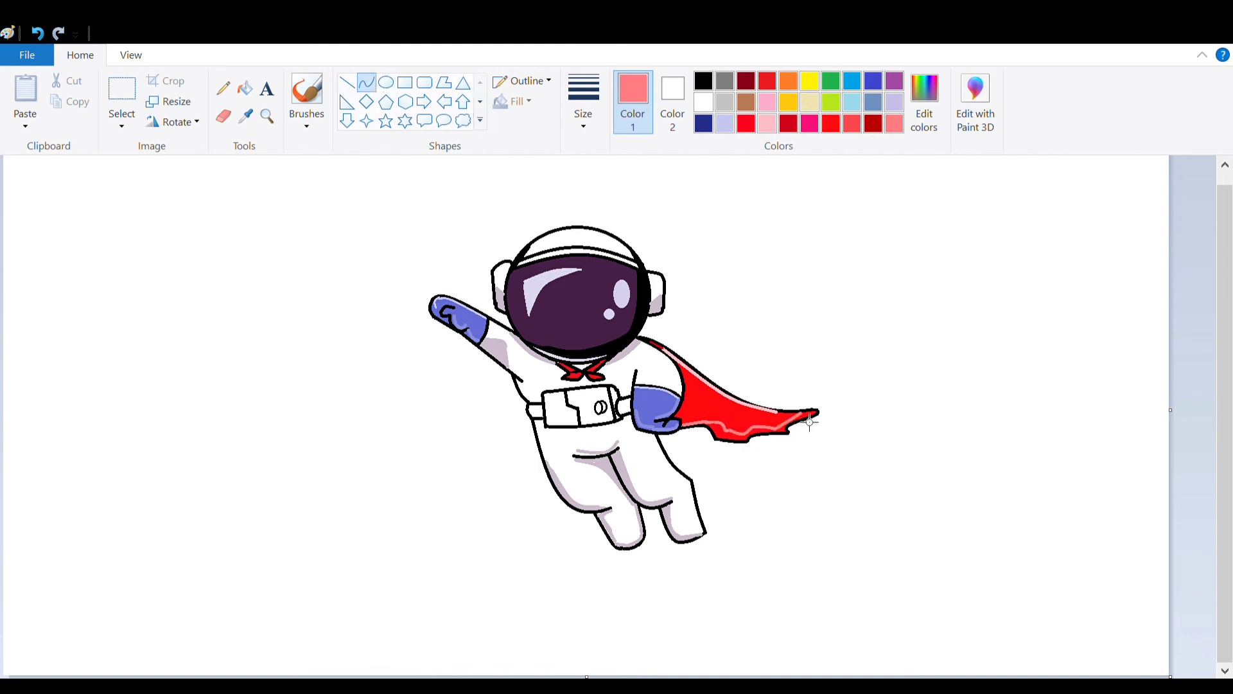
left_click_drag(820, 421, 794, 427)
left_click(858, 125)
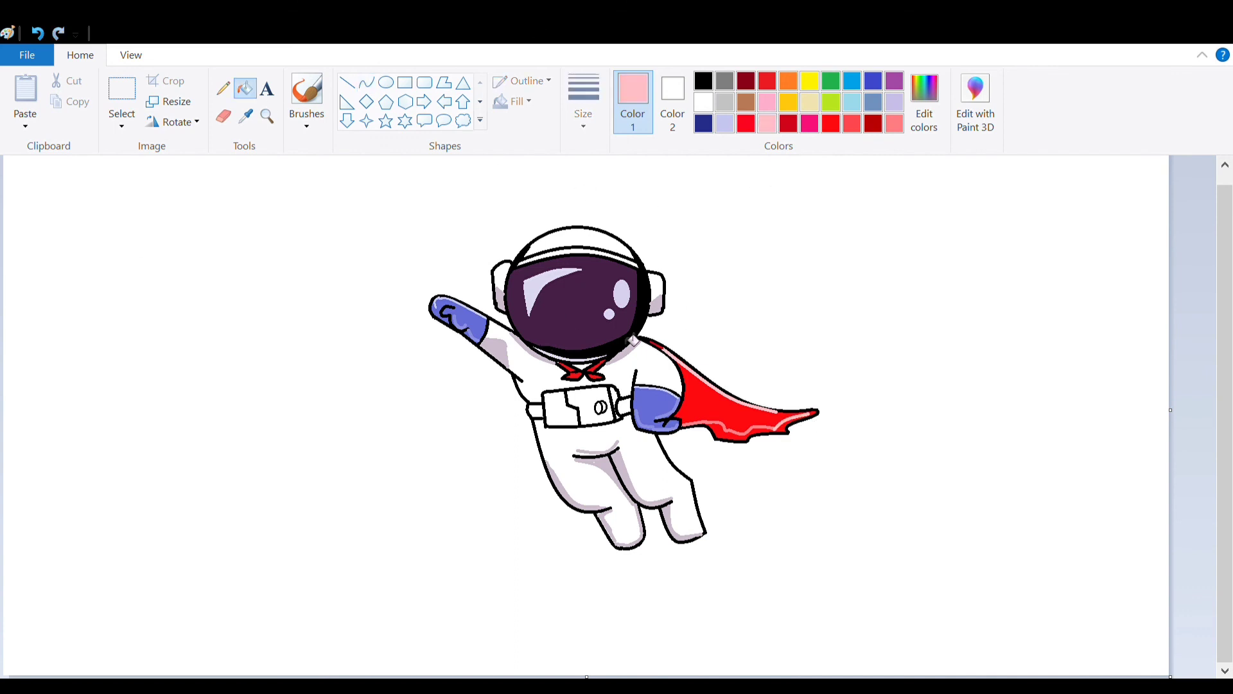
Add a pale pink highlight to the narrow upper part of the cape where it meets the astronaut's shoulder.
left_click(347, 82)
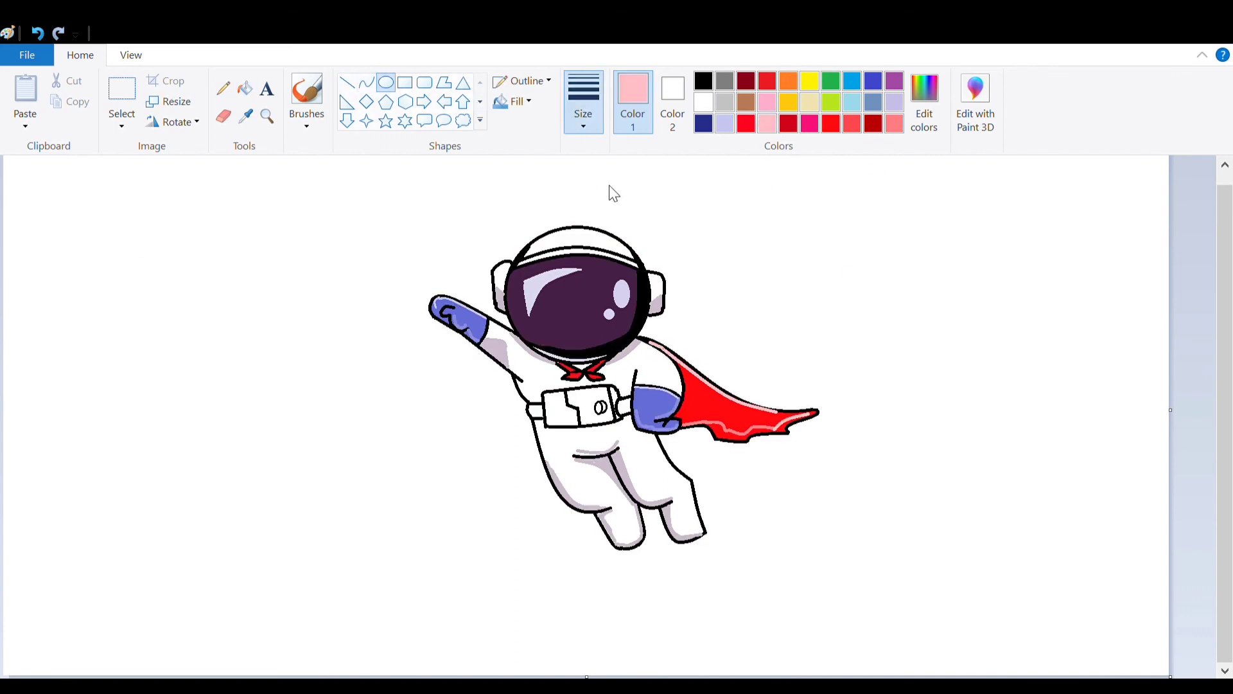
left_click(364, 84)
left_click_drag(640, 339, 676, 360)
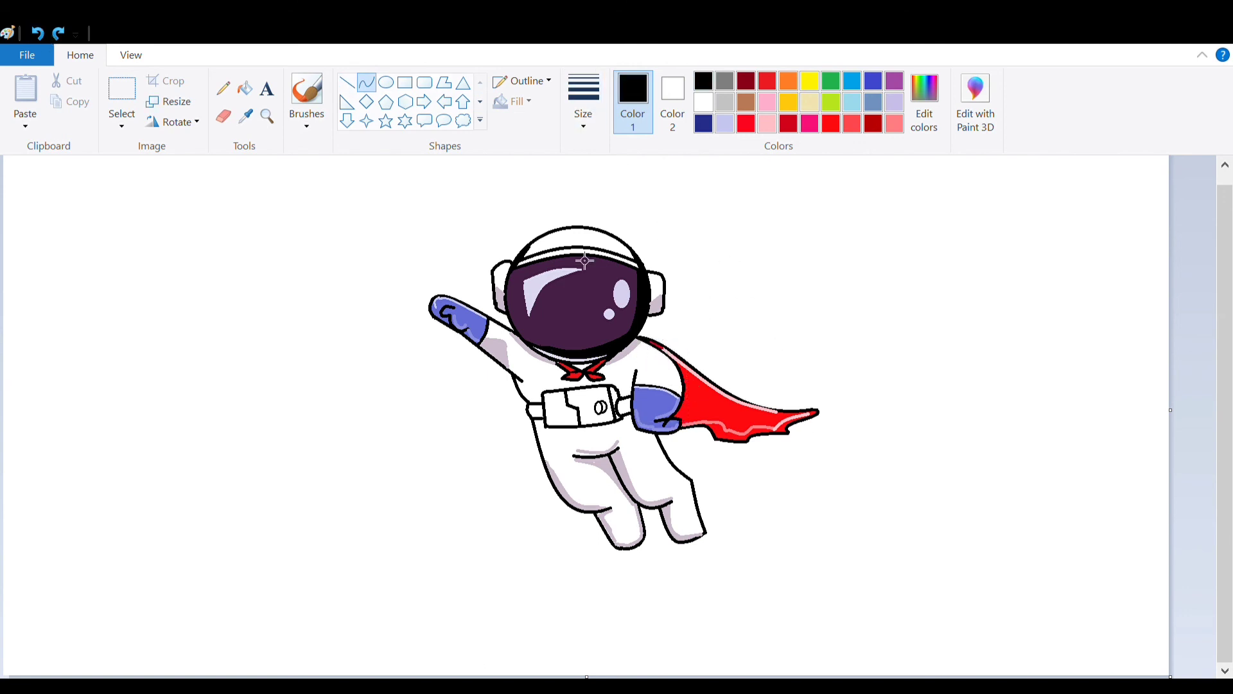
left_click(347, 82)
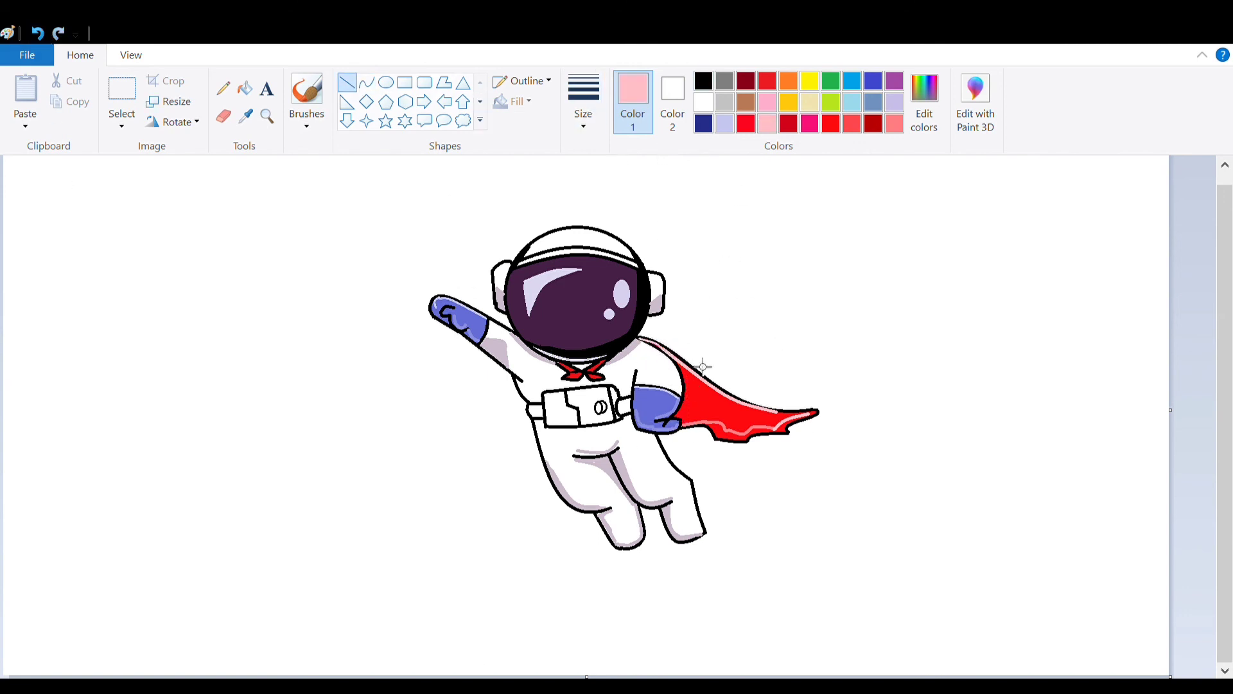
Shade the lower part of the belt box and its side straps in greyish mauve.
scroll(857, 117, "up", 1)
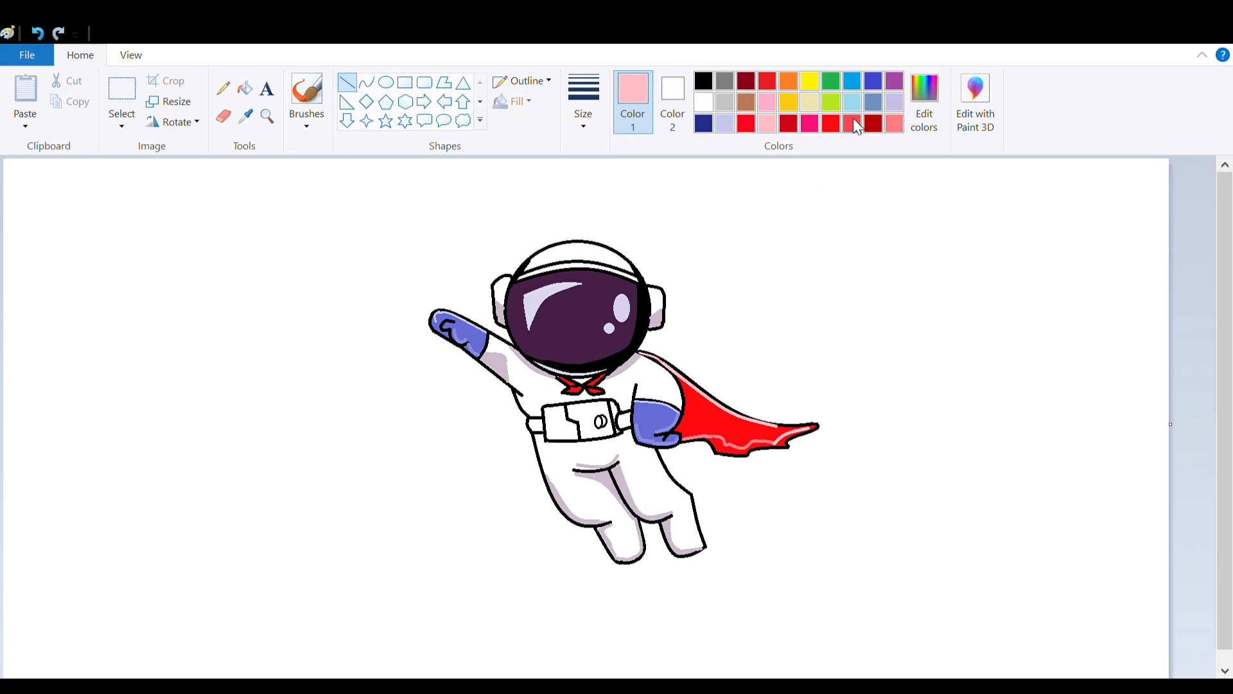
left_click(894, 102)
left_click(873, 103)
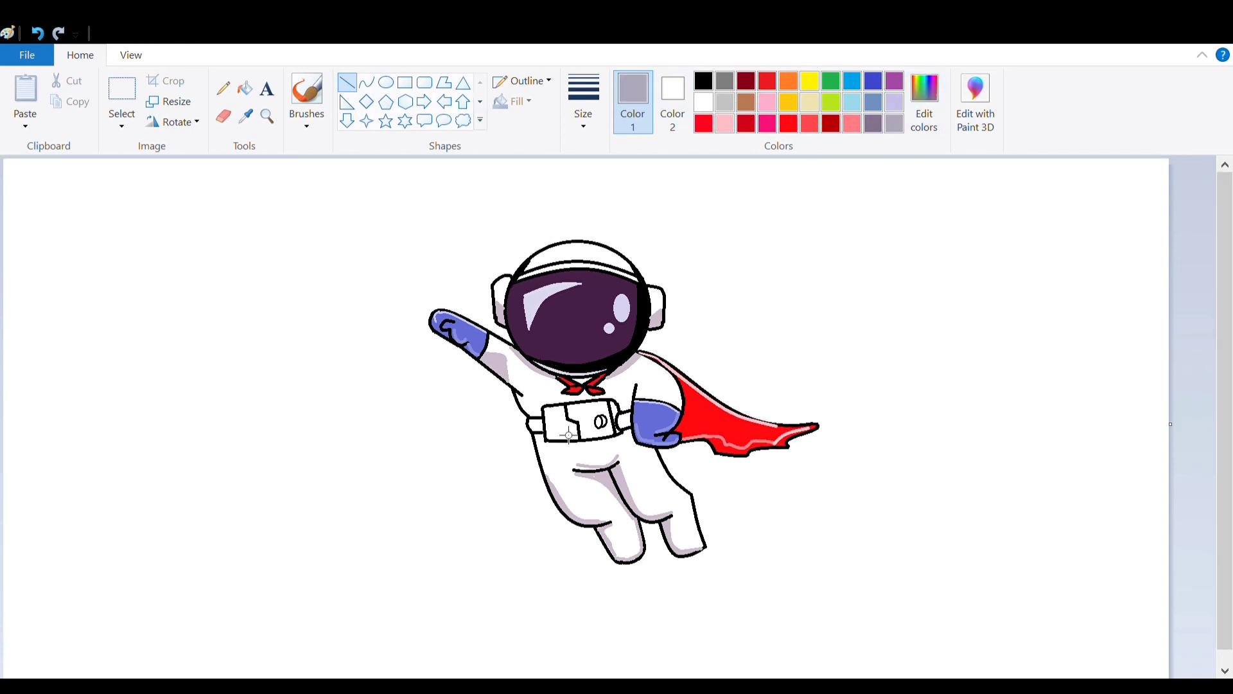
left_click(367, 82)
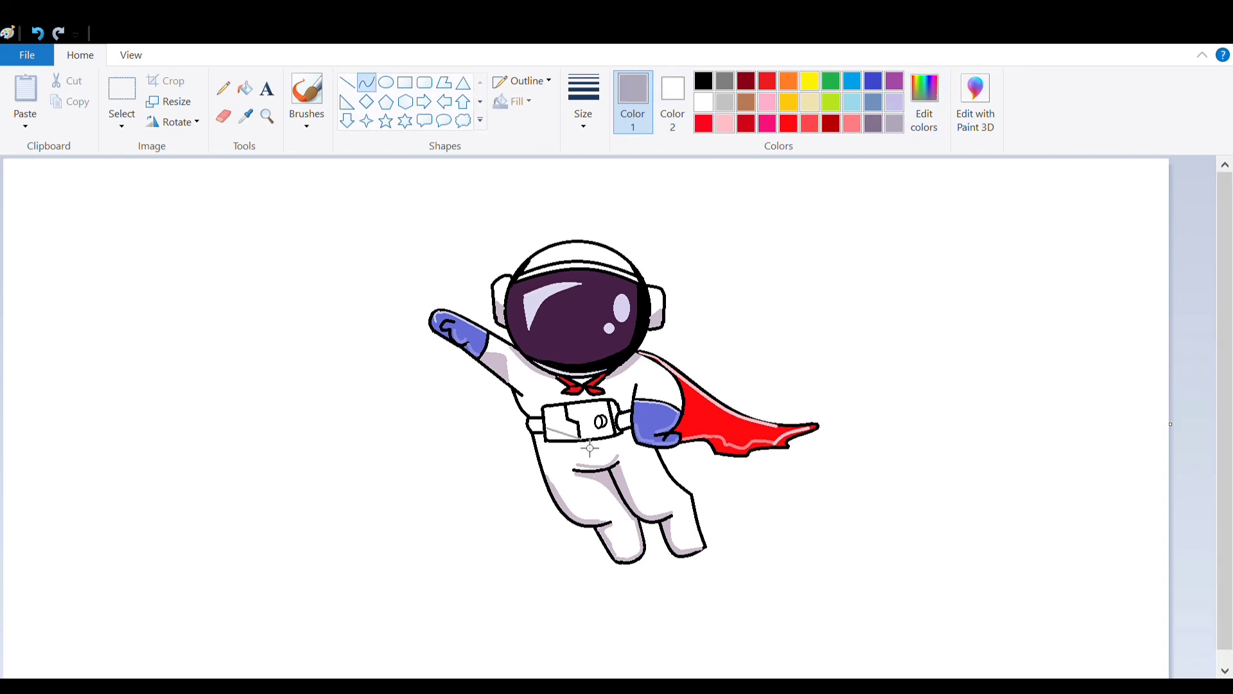
left_click_drag(548, 429, 615, 435)
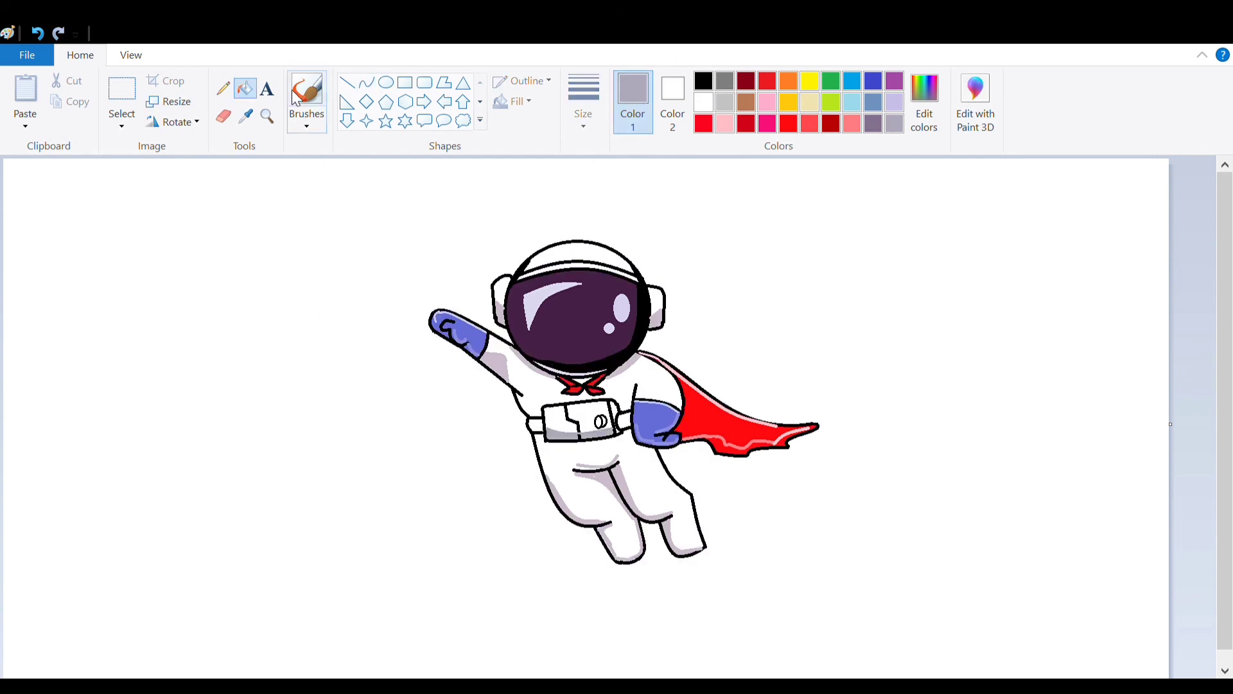
left_click(346, 82)
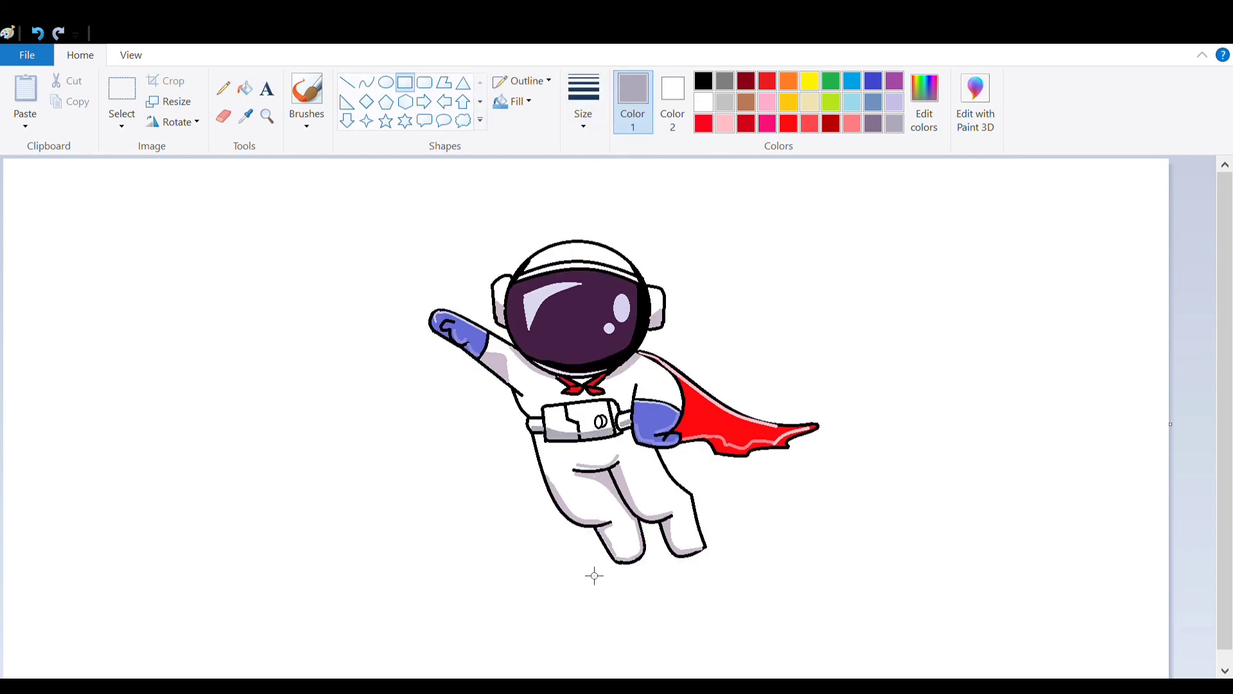
Fill the round button on the belt box with bright blue.
left_click(851, 81)
left_click(245, 88)
left_click(656, 414)
left_click(601, 421)
Draw a greyish-mauve shadow on the suit just beneath the glove resting on the hip.
left_click(367, 83)
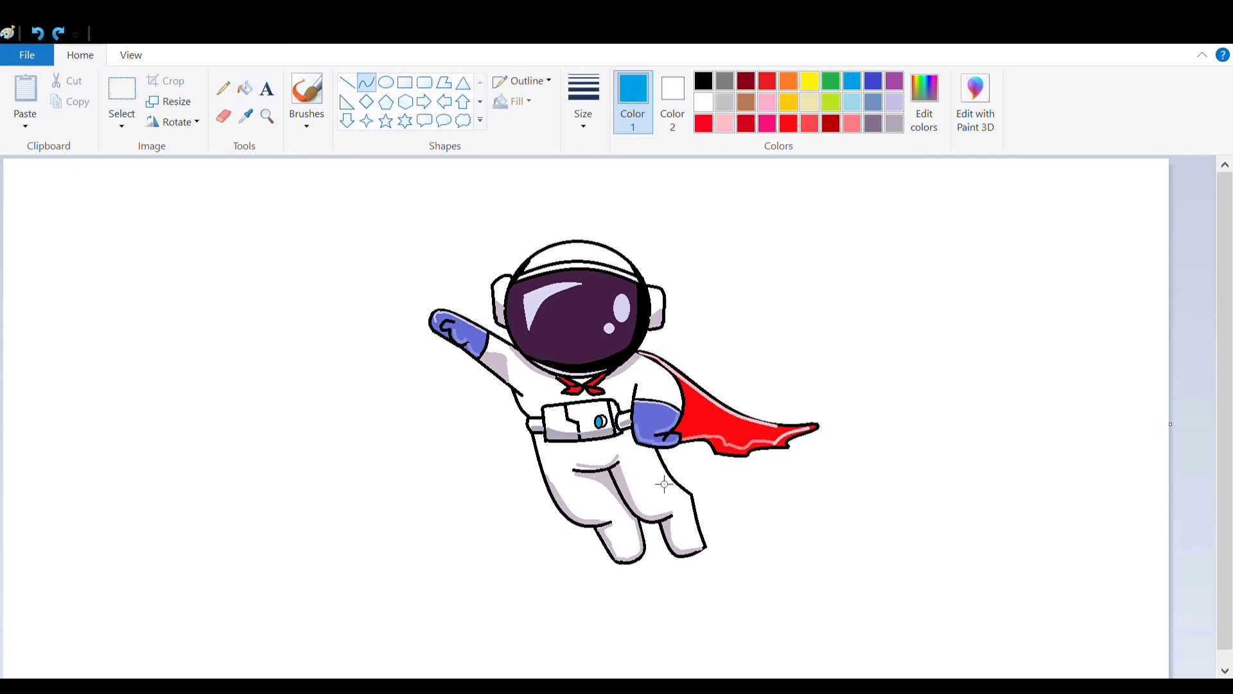
left_click_drag(631, 442, 664, 470)
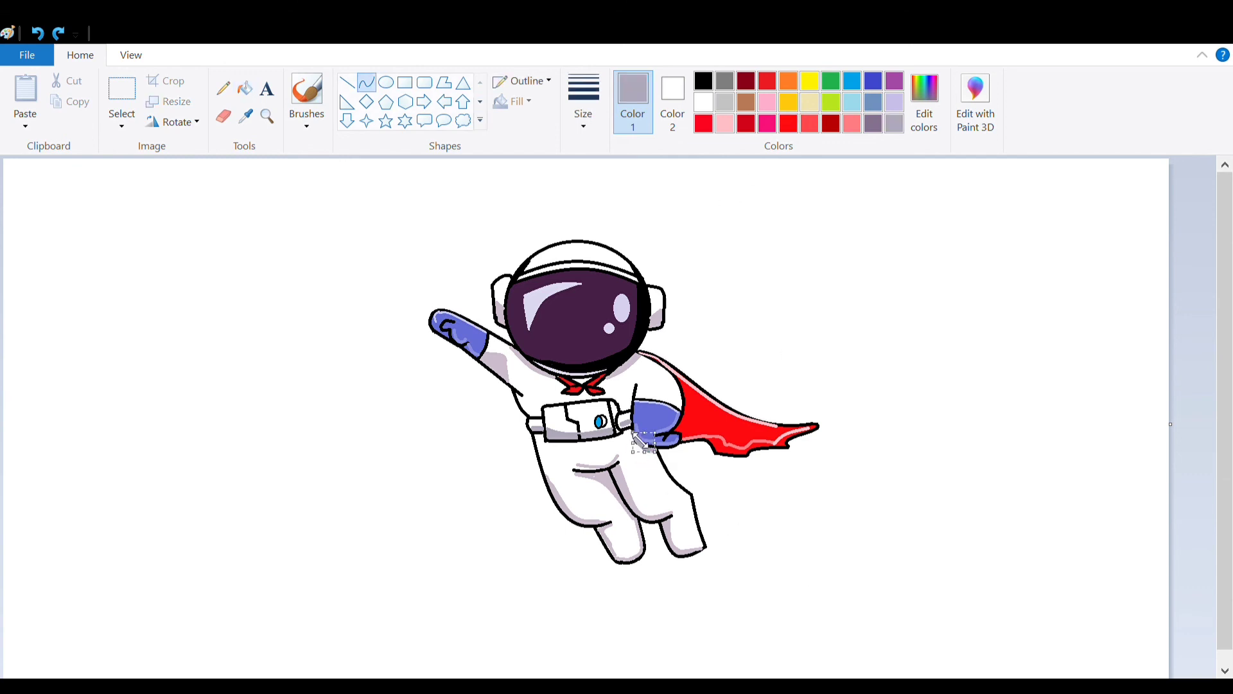
left_click_drag(656, 428, 618, 467)
left_click(620, 441)
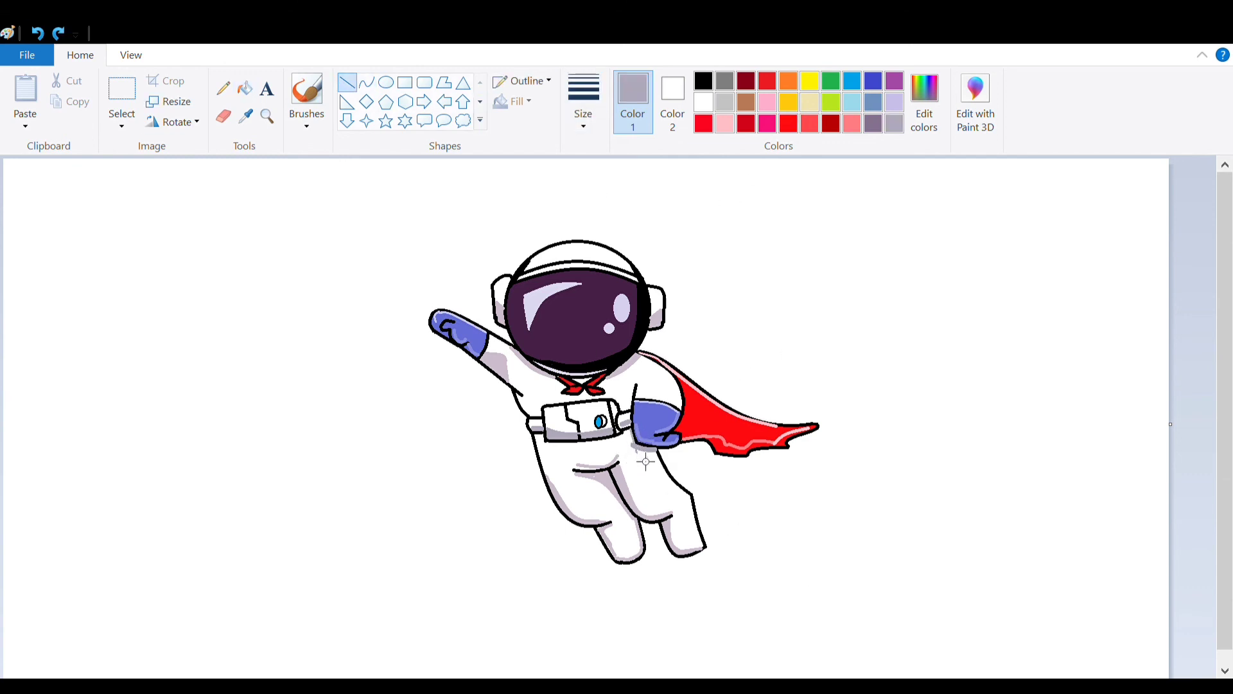
Draw thin black curved fold lines across the red cape, starting near the bent arm.
left_click(367, 82)
left_click(704, 80)
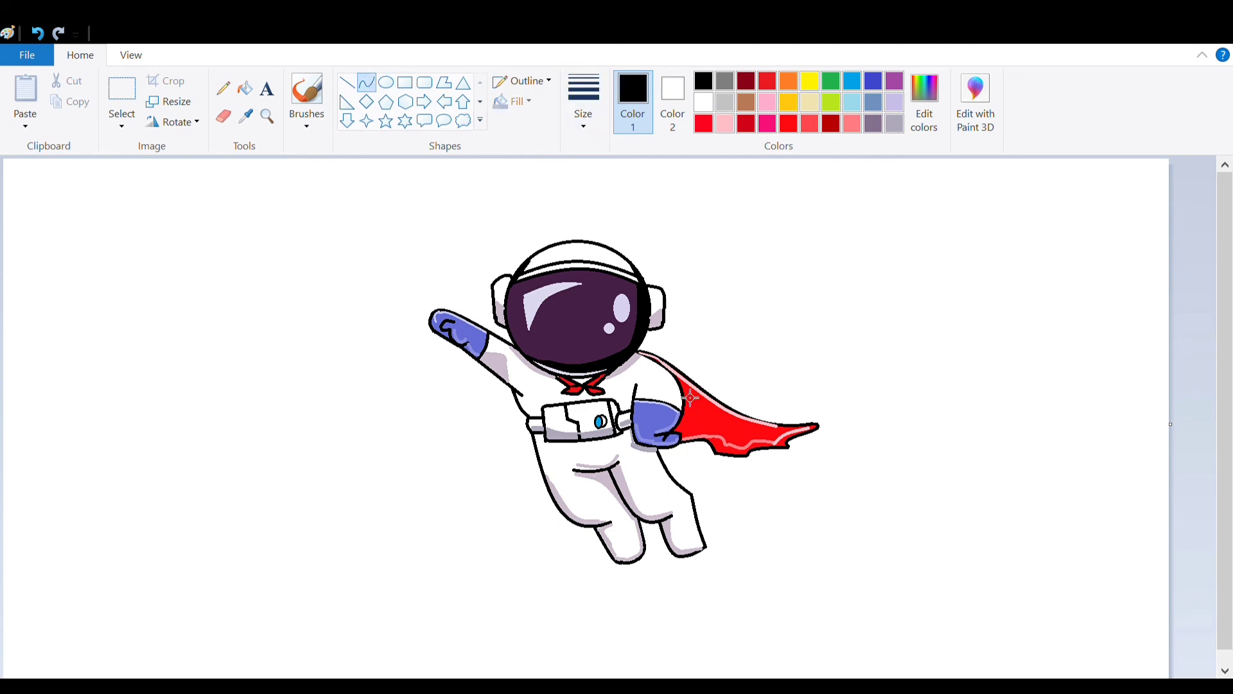
left_click(405, 203)
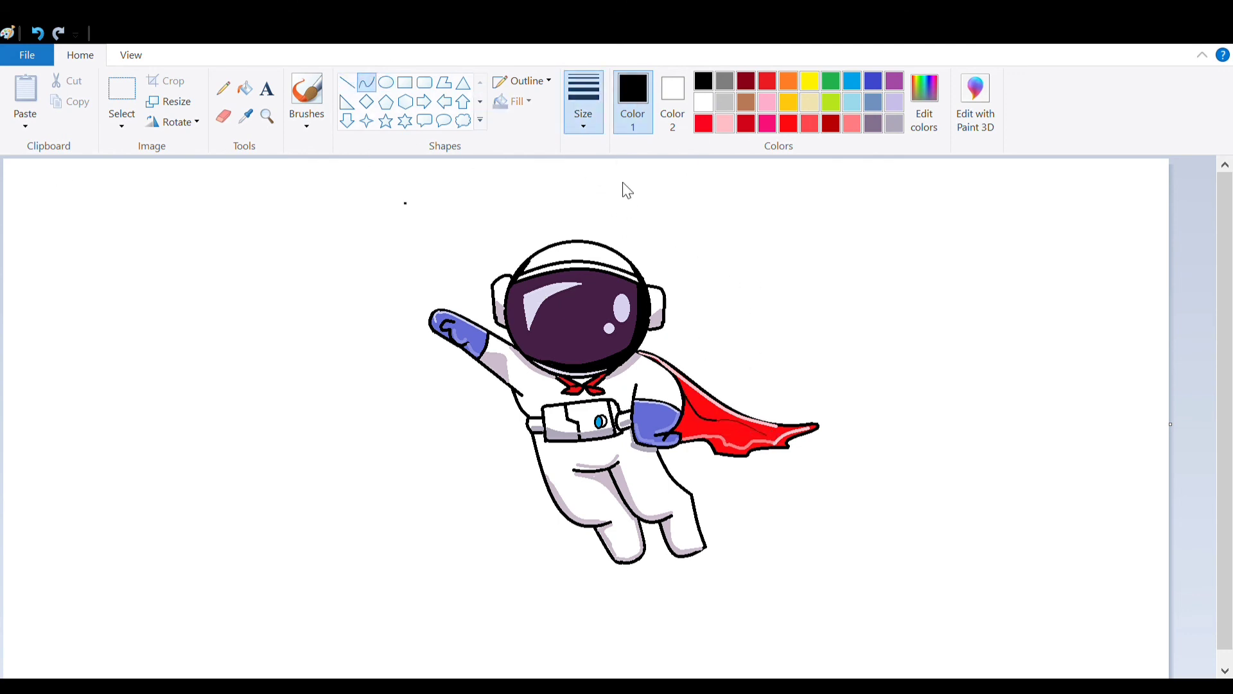
left_click_drag(684, 411, 718, 448)
Fill the white background around the astronaut with vivid purple.
left_click(1003, 269)
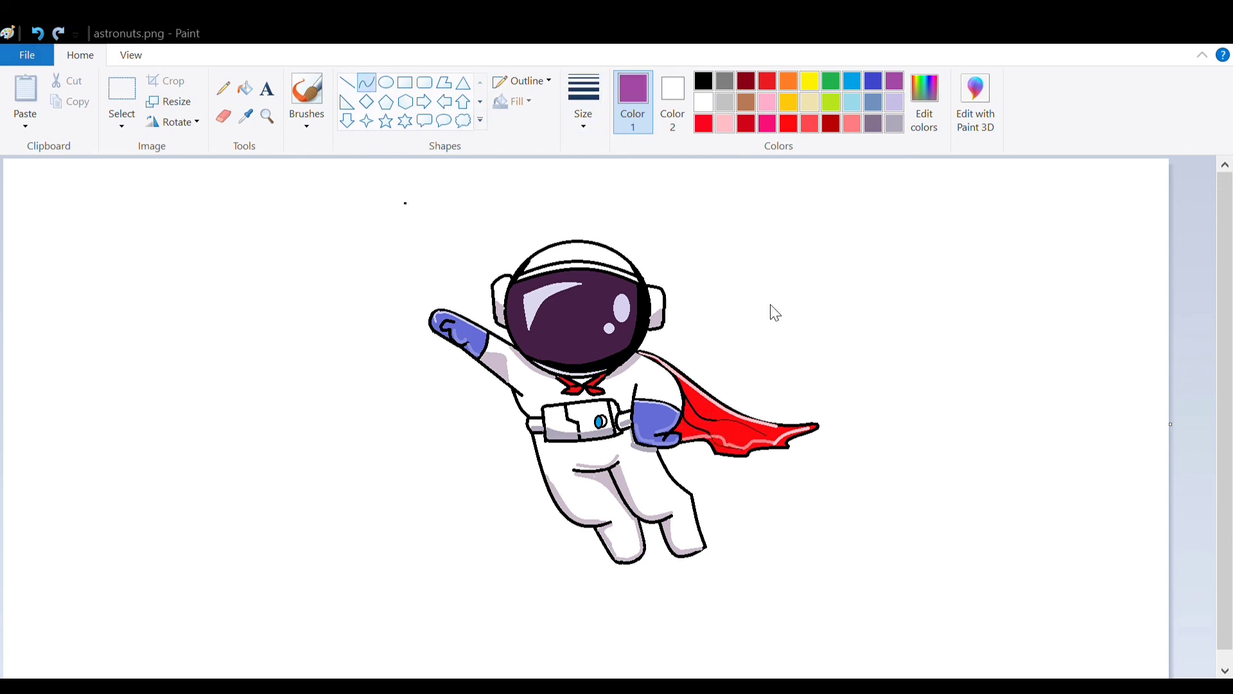
left_click(270, 223)
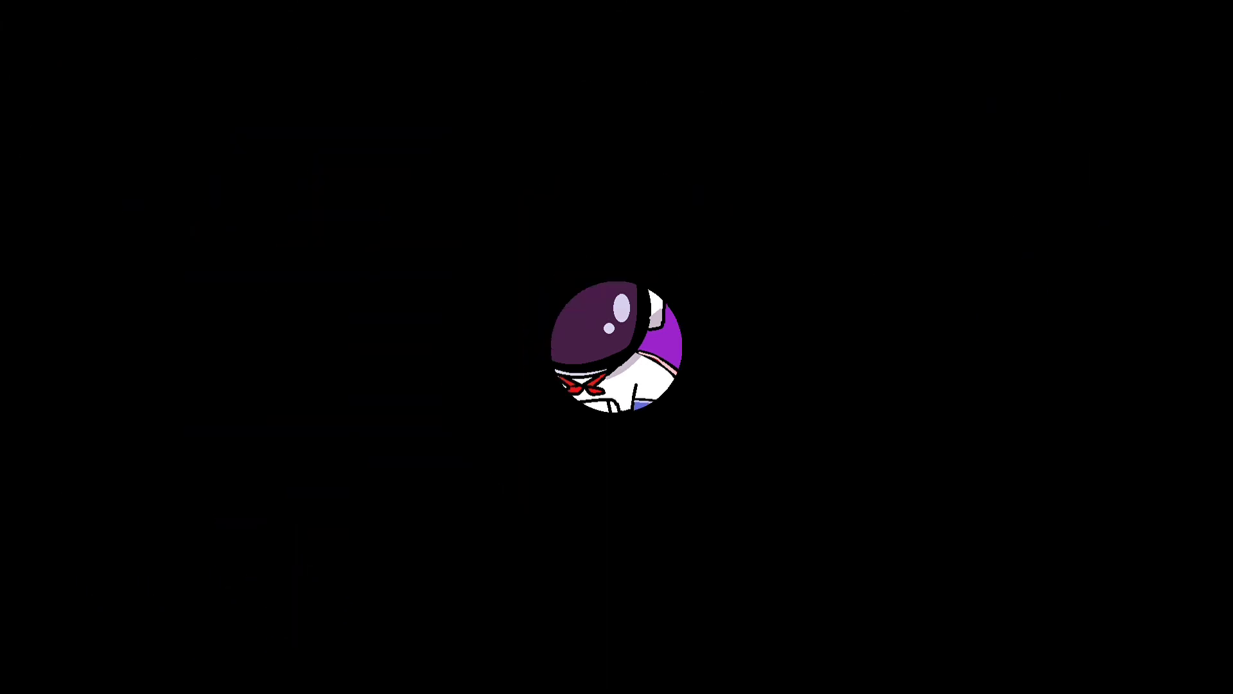